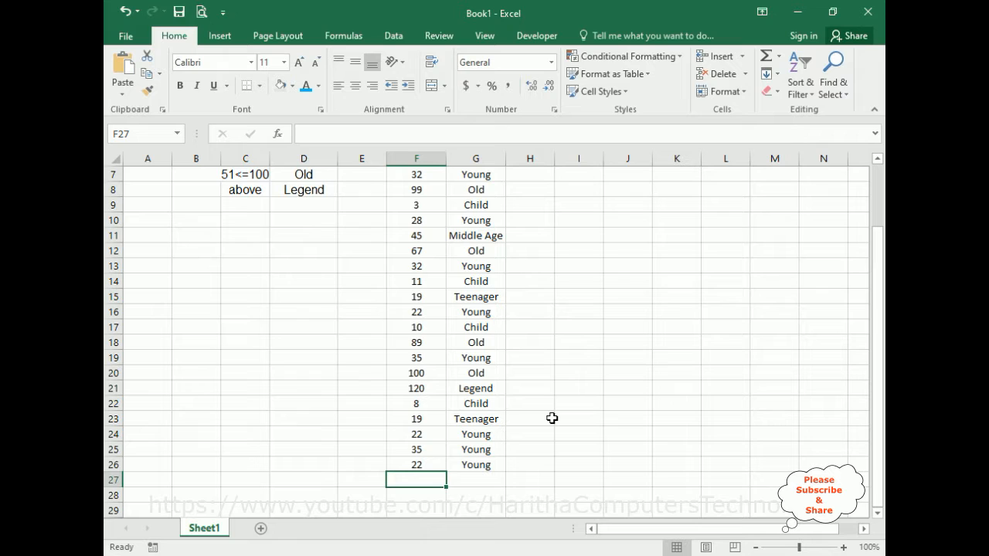
Enter the ages 1, 99 and 45 in cells F27 to F29.
{"action": "key", "text": "Return"}
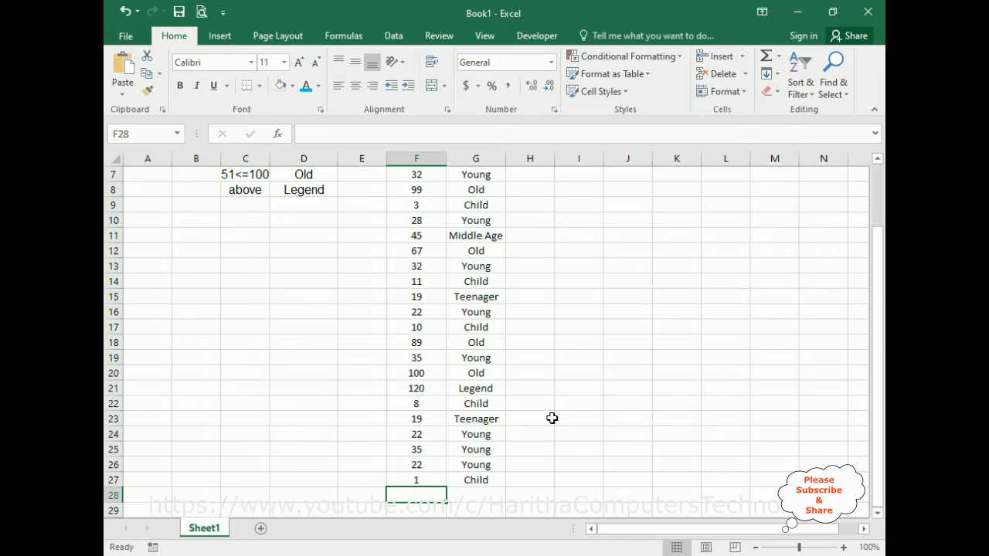
{"action": "type", "text": "99"}
{"action": "key", "text": "Return"}
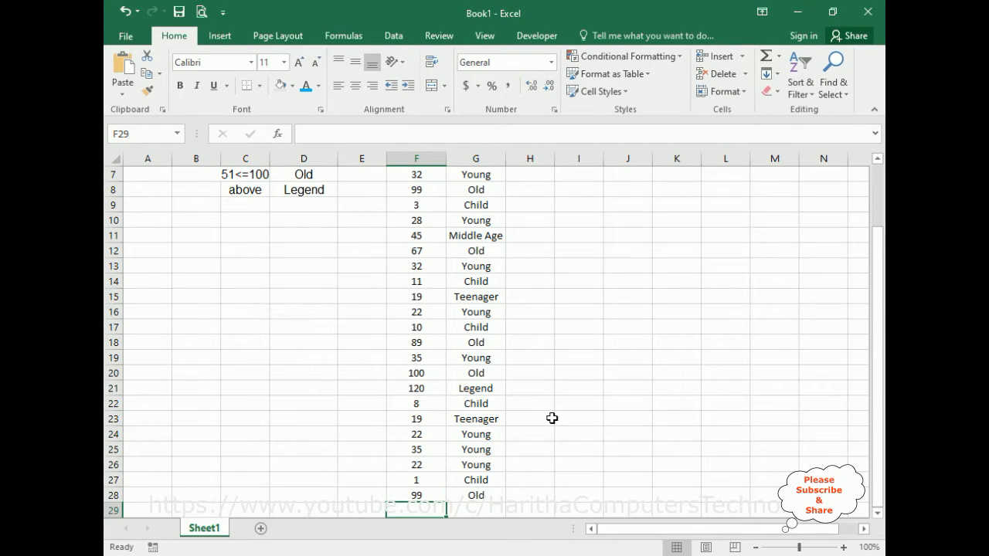
{"action": "type", "text": "45"}
{"action": "key", "text": "Return"}
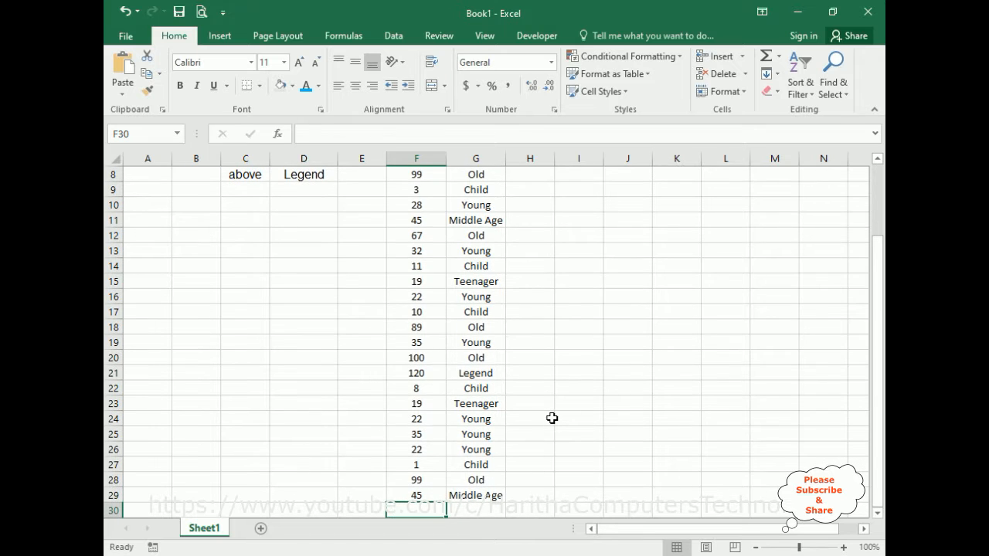
{"action": "scroll", "coordinate": [552, 418], "scroll_direction": "up", "scroll_amount": 3}
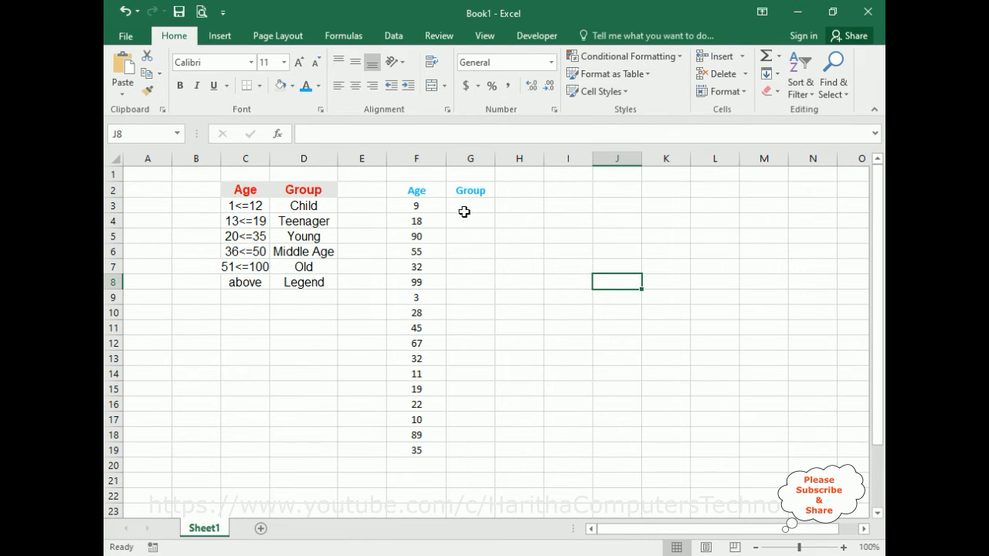
Start an IF formula in cell G3 that returns "Child" when F3<=12.
{"action": "left_click", "coordinate": [463, 207]}
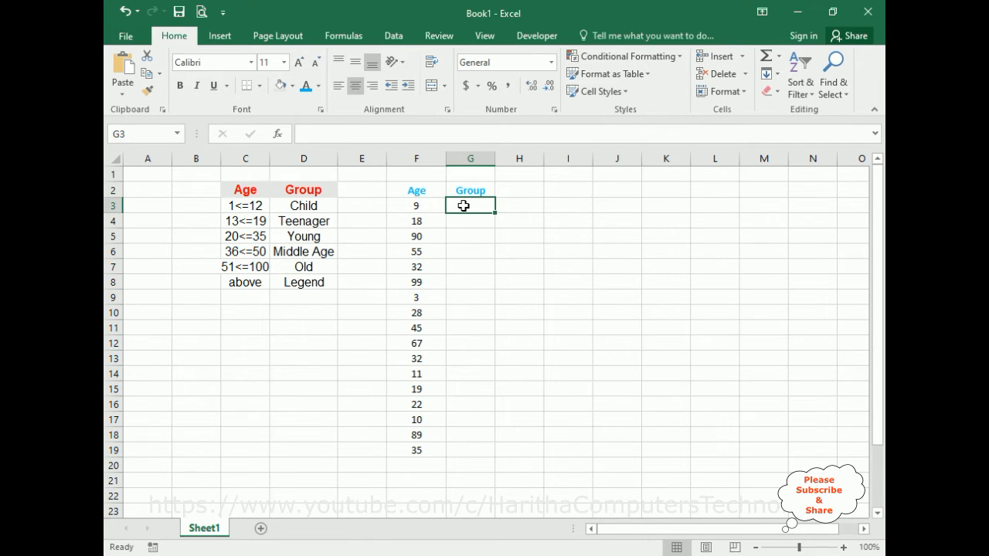
{"action": "type", "text": "=if"}
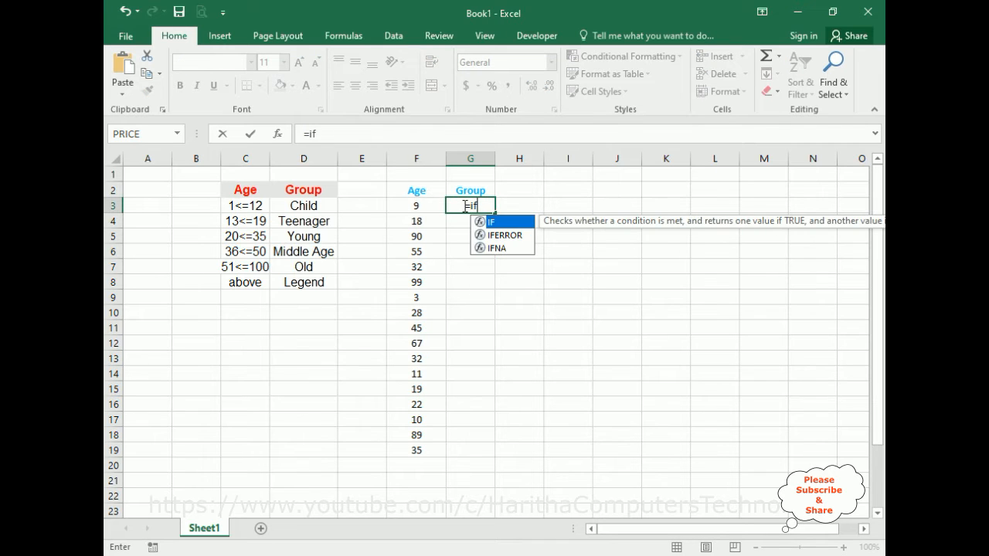
{"action": "type", "text": "("}
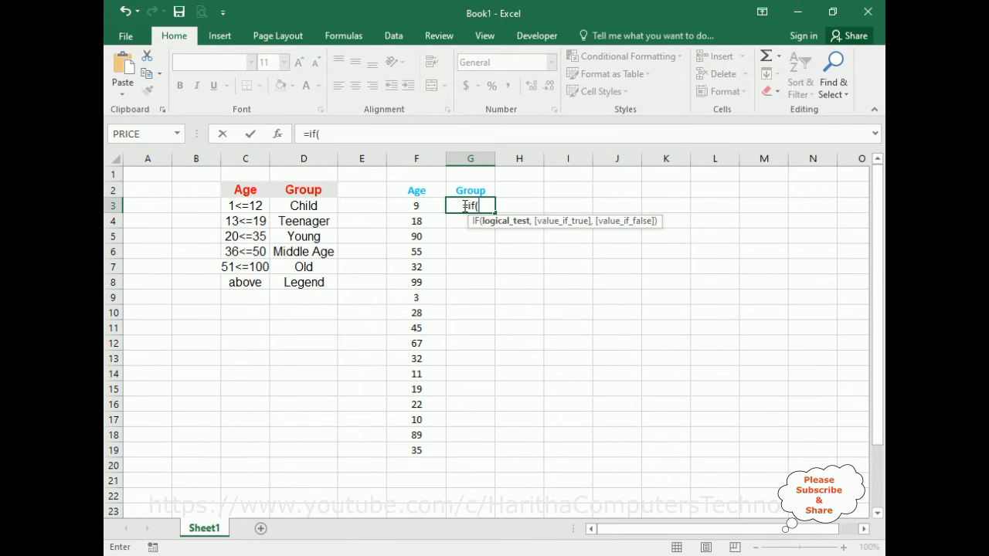
{"action": "left_click", "coordinate": [417, 207]}
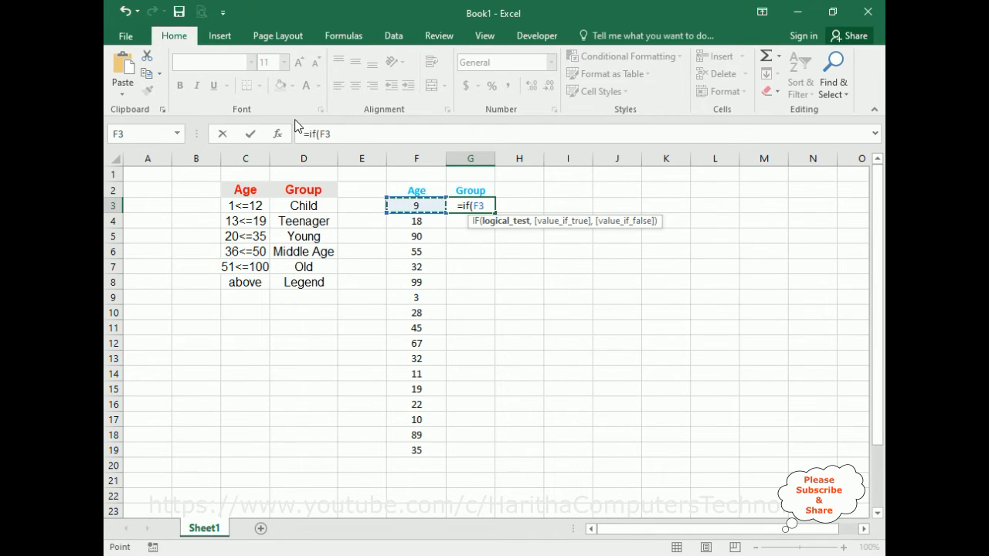
{"action": "type", "text": "<="}
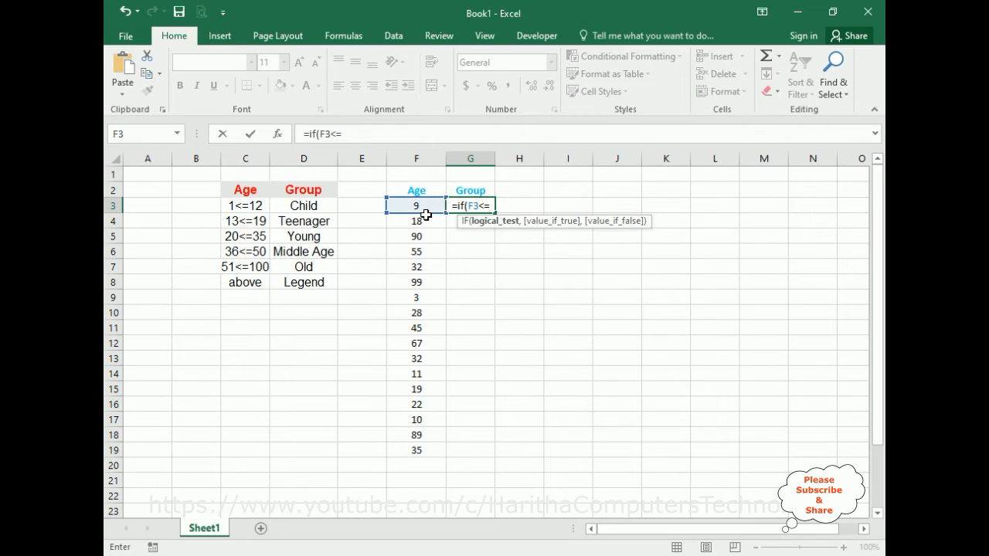
{"action": "type", "text": "12"}
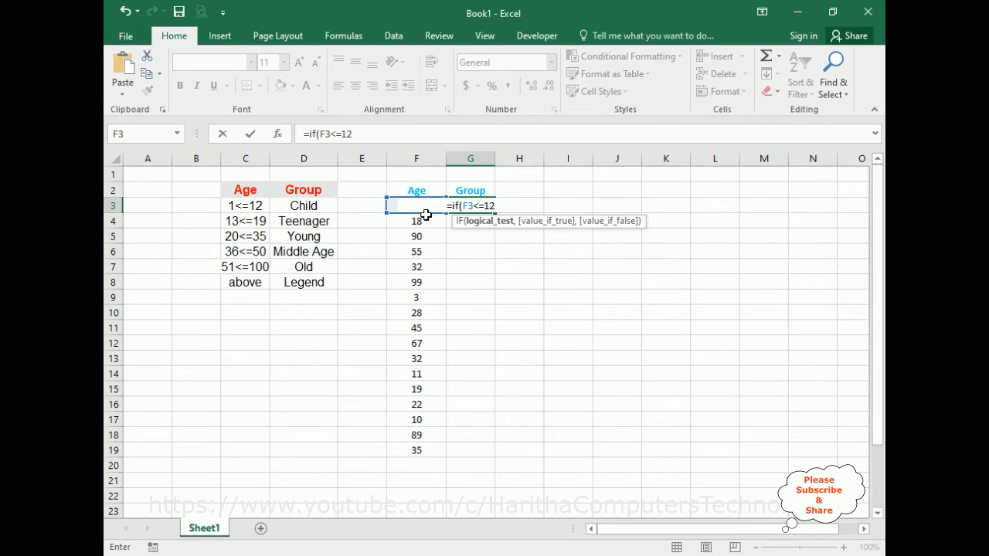
{"action": "type", "text": ",\"C"}
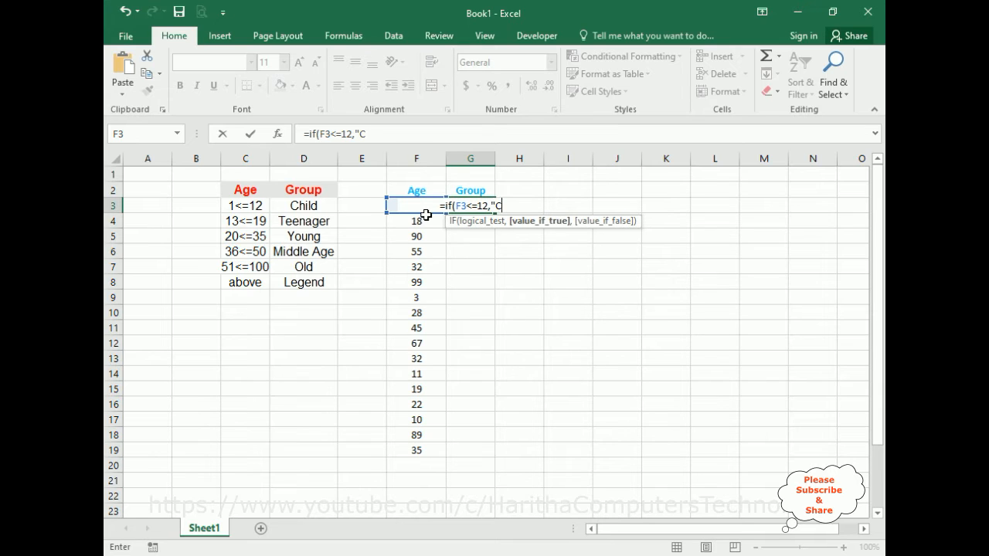
{"action": "type", "text": "hild\""}
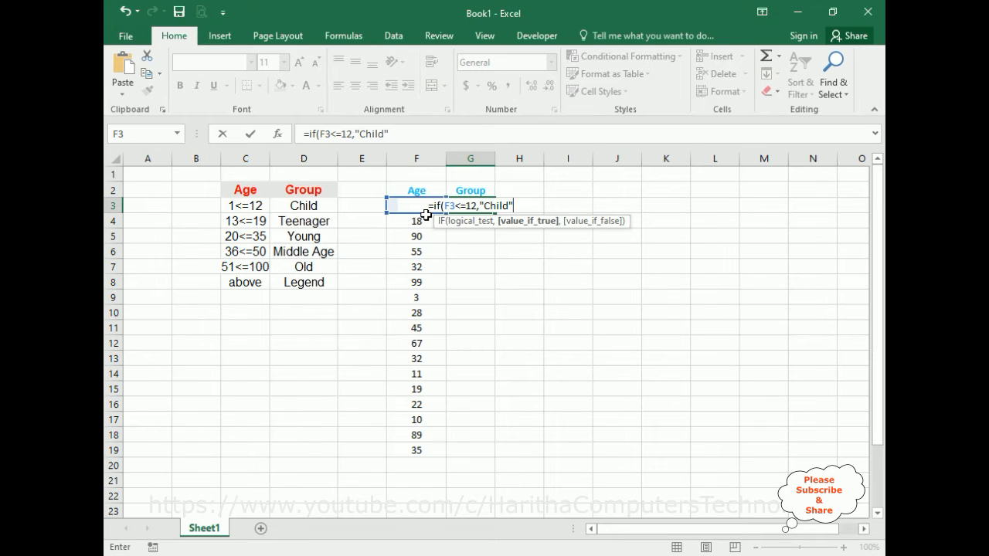
{"action": "type", "text": ","}
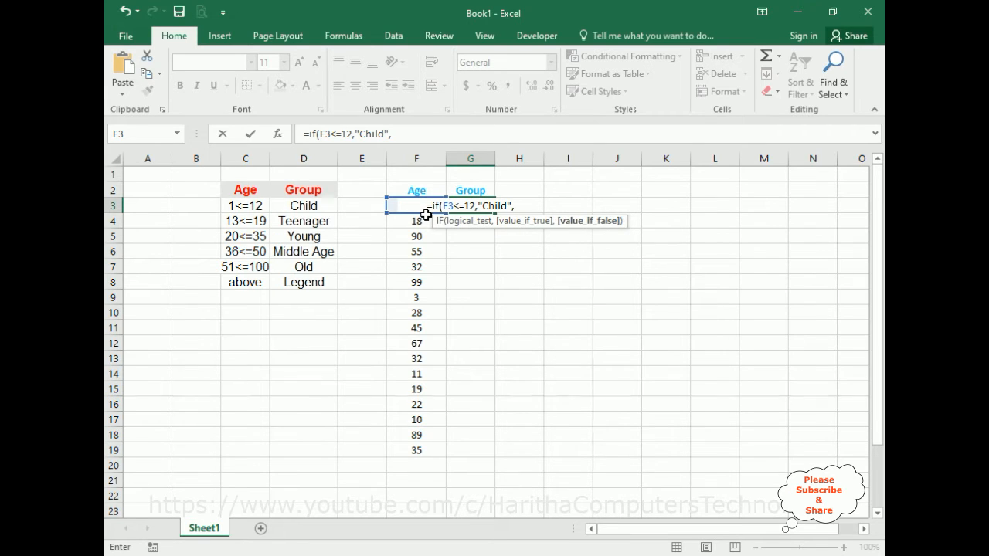
Nest a second IF as the false value in the G3 formula, returning "Teenager" when F3<=19.
{"action": "type", "text": "i"}
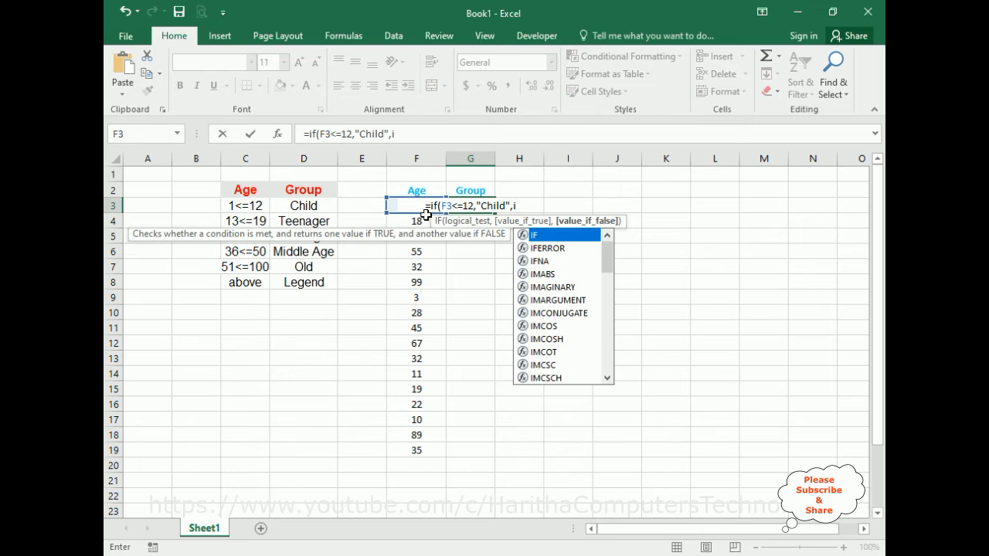
{"action": "type", "text": "f("}
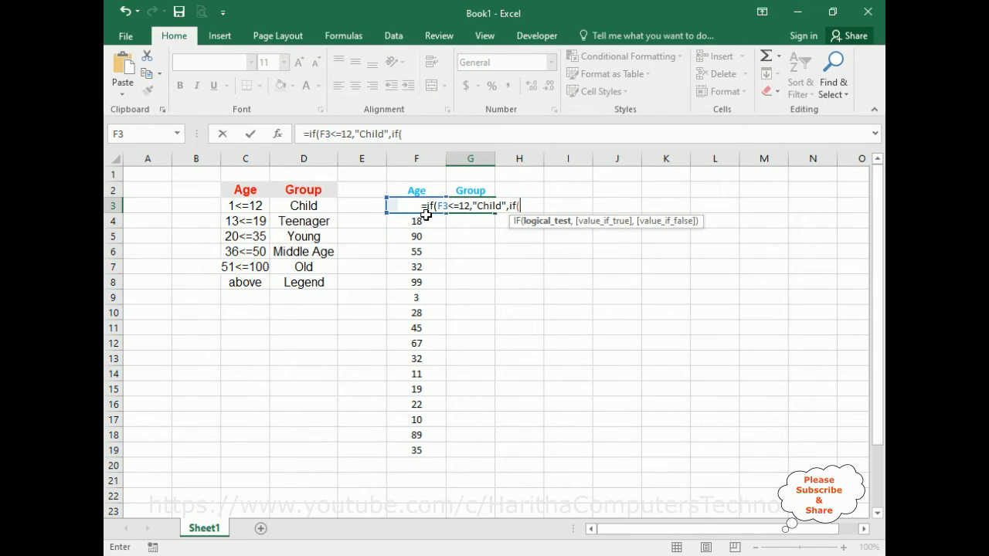
{"action": "type", "text": "f3"}
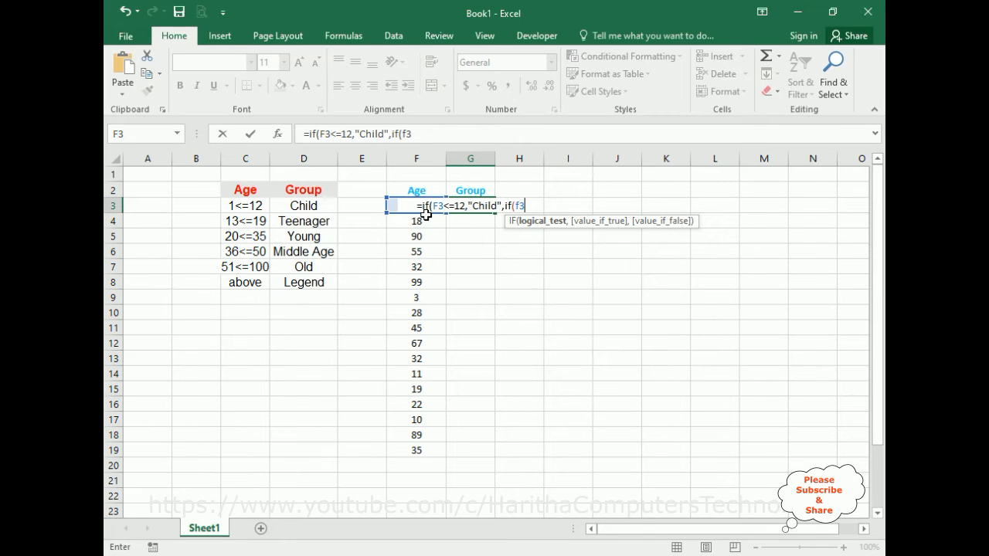
{"action": "type", "text": "<="}
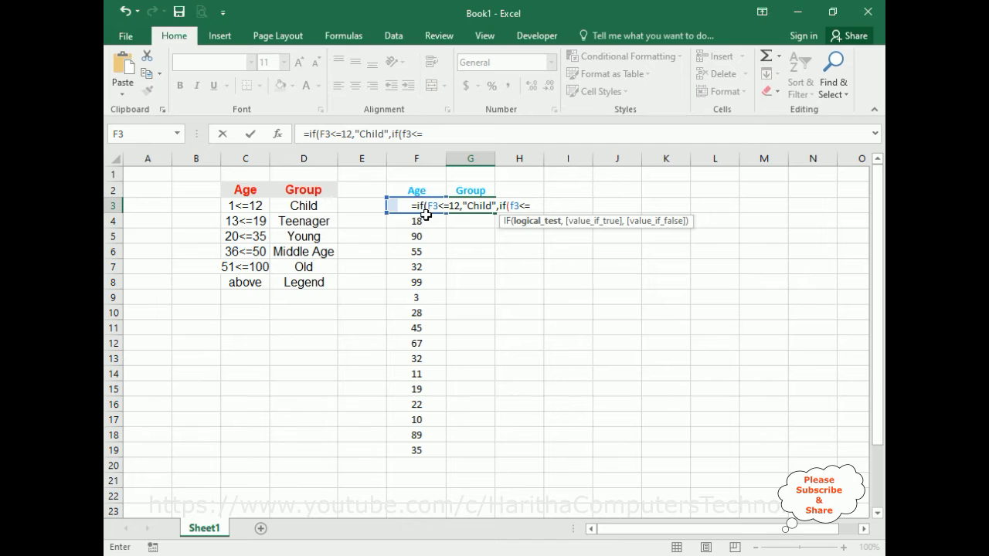
{"action": "type", "text": "19"}
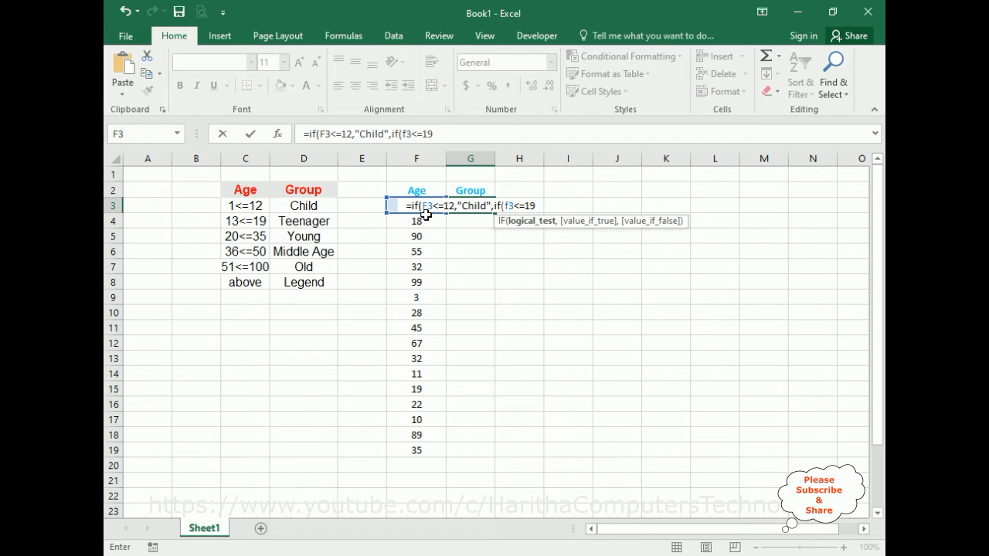
{"action": "type", "text": ",\""}
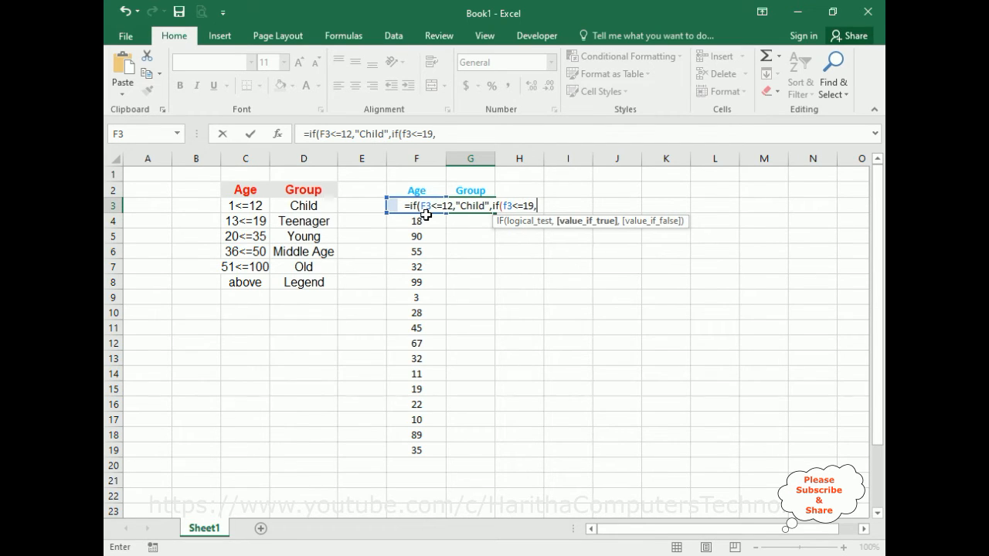
{"action": "type", "text": "Teen"}
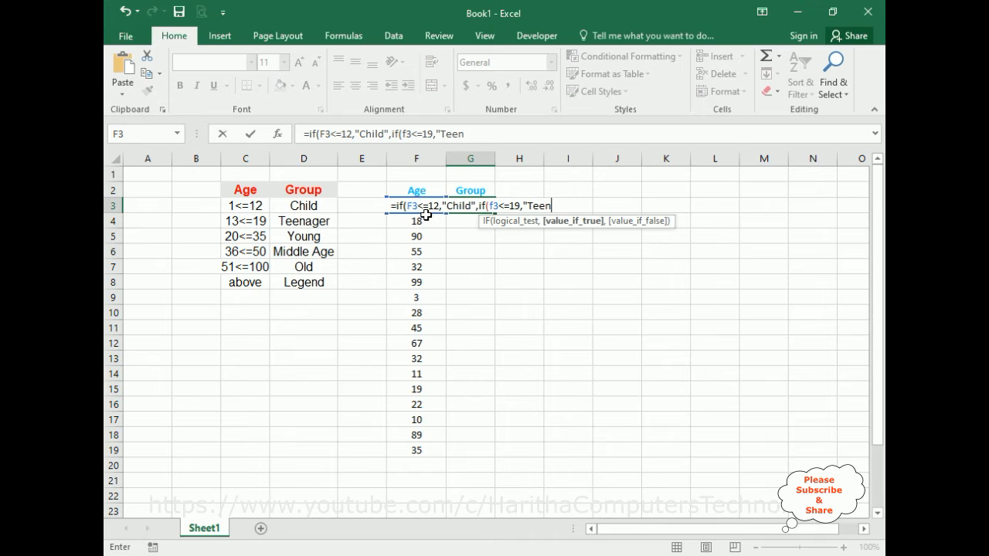
{"action": "type", "text": "ager\""}
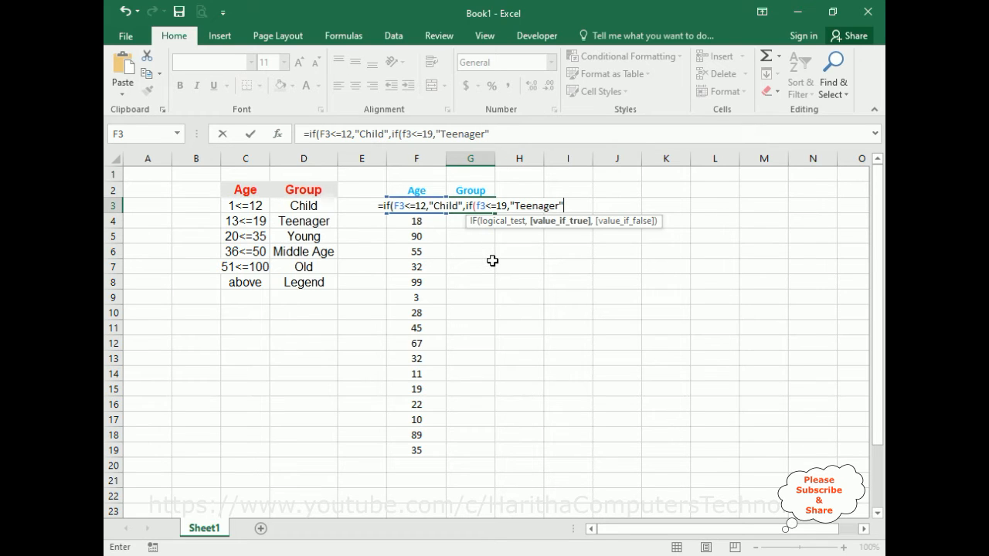
{"action": "type", "text": ","}
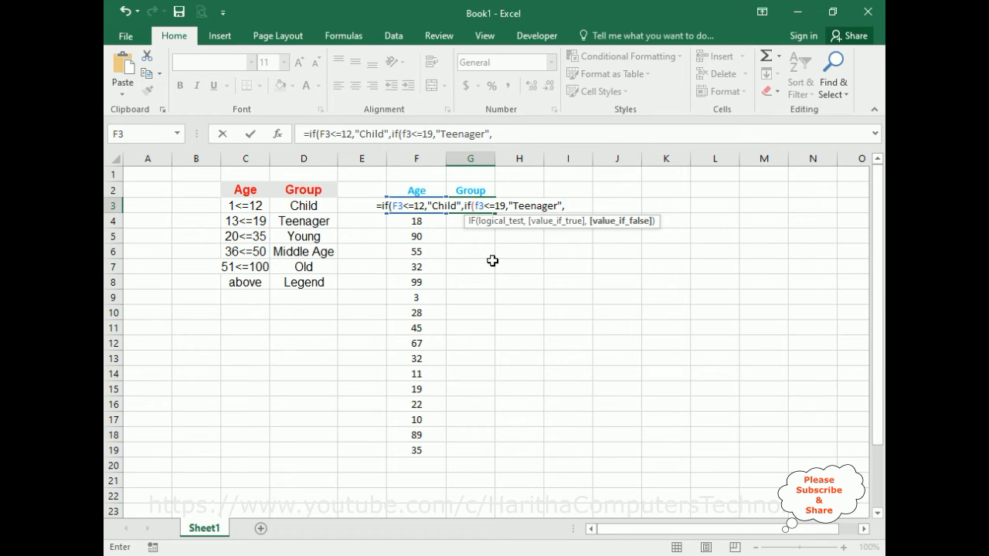
Nest a third IF in the G3 formula that returns "Young" when F3<=35.
{"action": "type", "text": "if"}
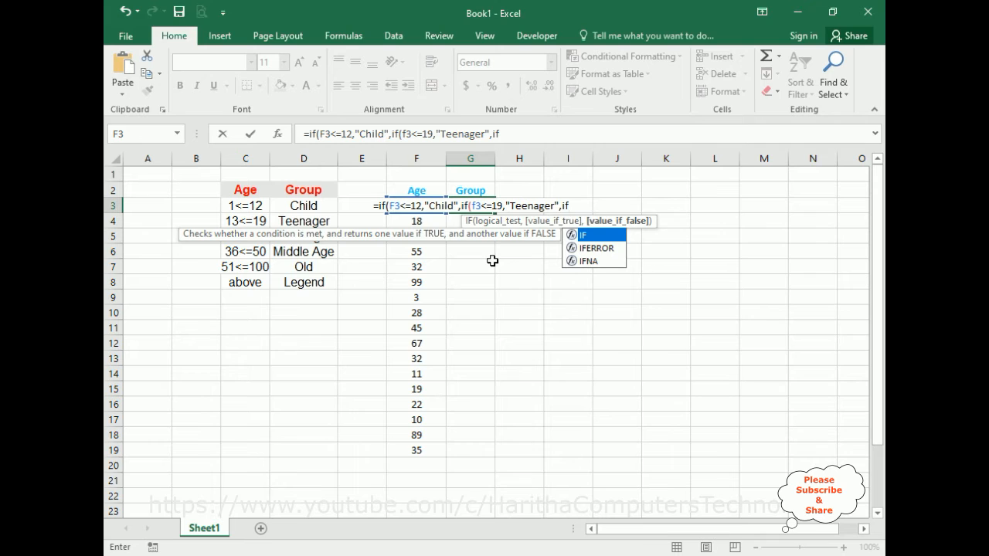
{"action": "type", "text": "(f3"}
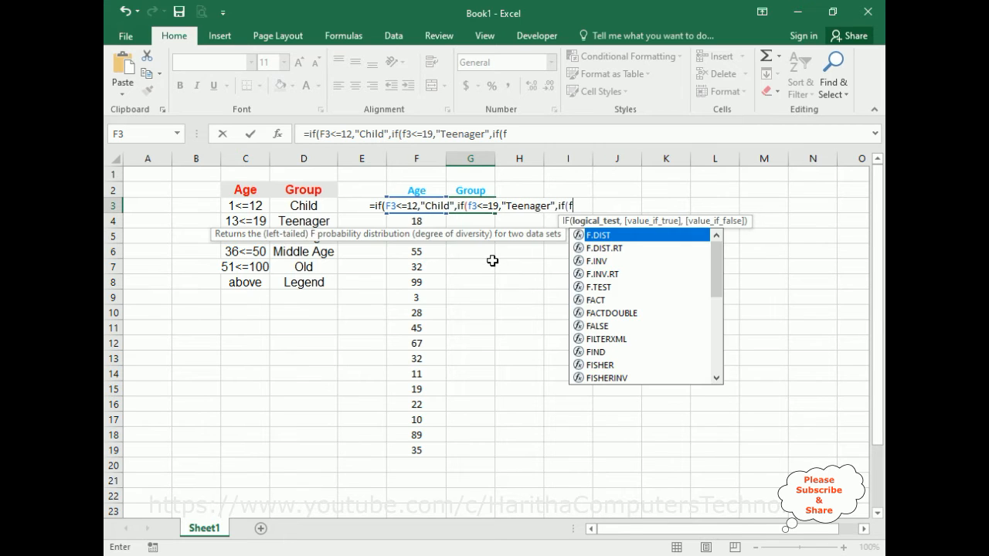
{"action": "type", "text": "<=35"}
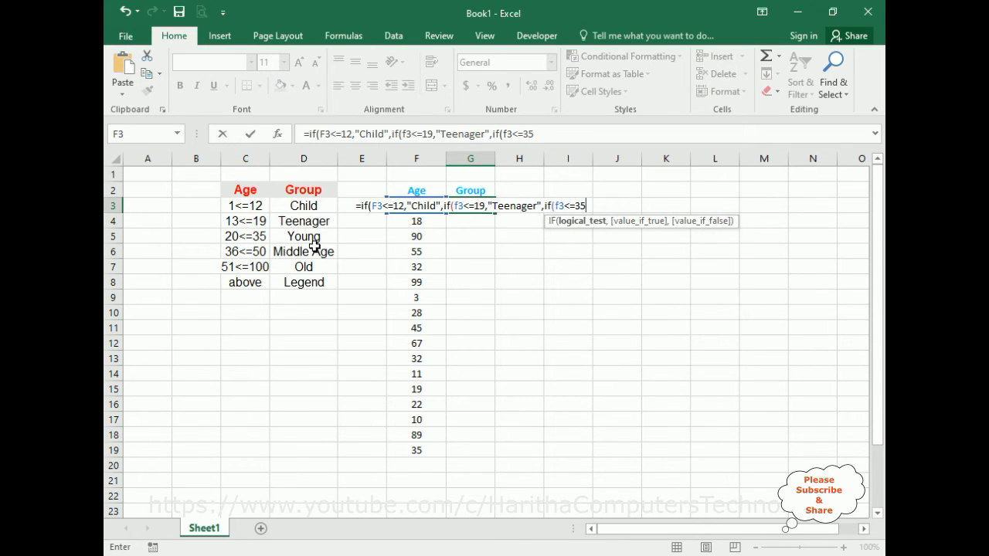
{"action": "type", "text": ","}
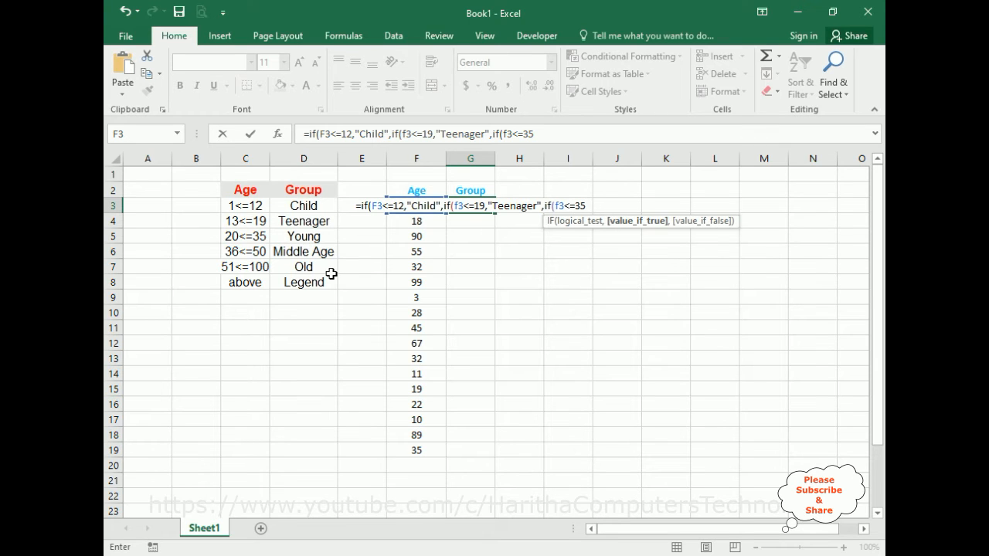
{"action": "type", "text": "\"YOun"}
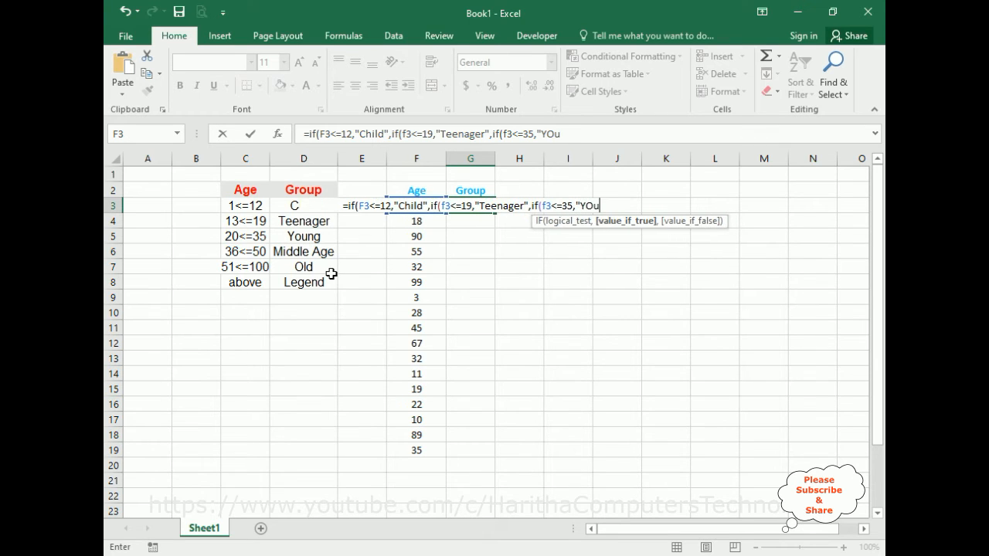
{"action": "key", "text": "BackSpace"}
{"action": "key", "text": "BackSpace"}
{"action": "key", "text": "BackSpace"}
{"action": "type", "text": "oun"}
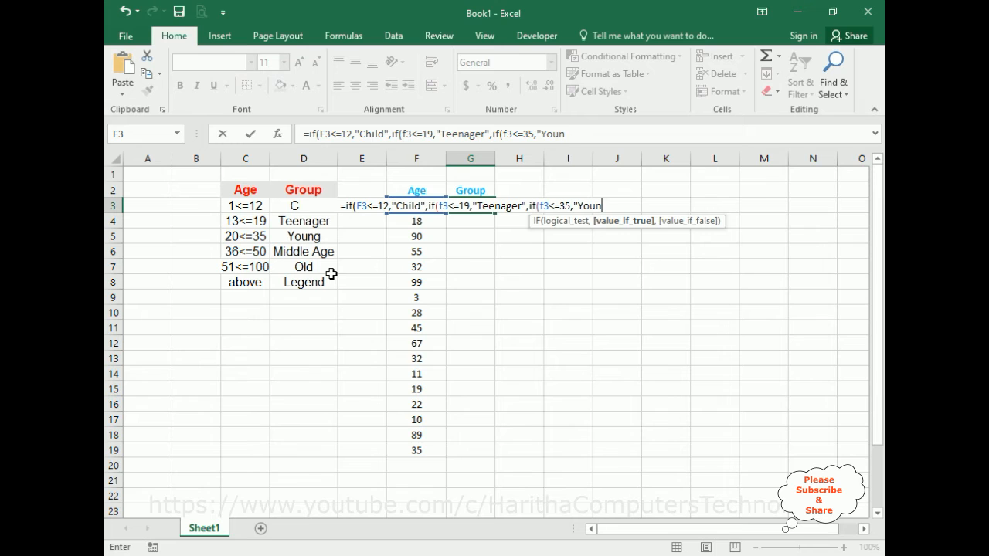
{"action": "type", "text": "g\","}
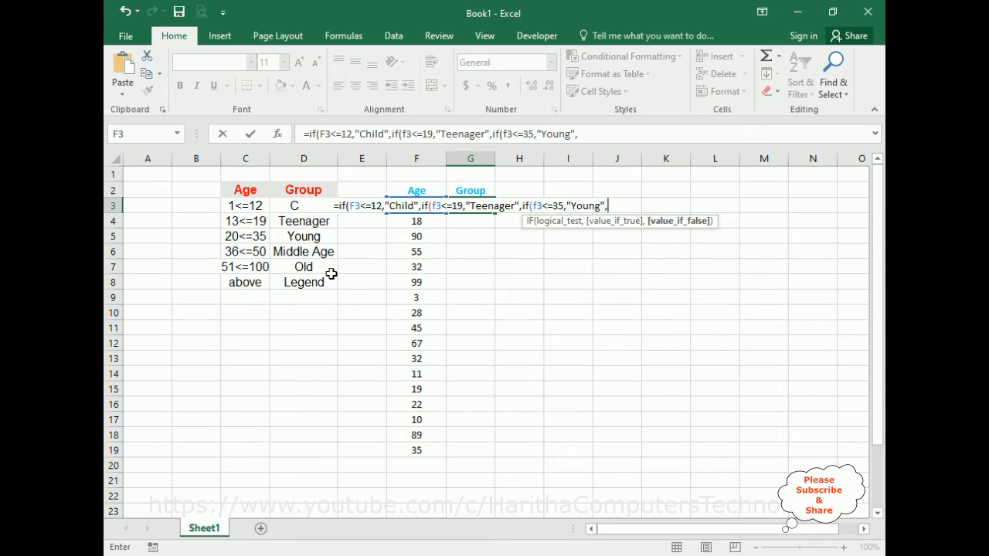
Nest a fourth IF in the G3 formula that returns "Middle Age" when F3<=50.
{"action": "type", "text": "if"}
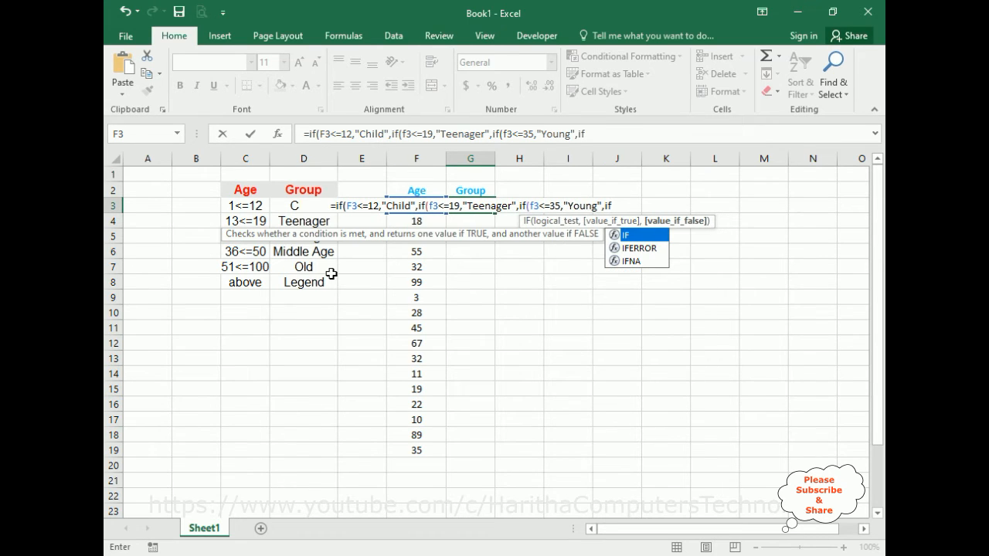
{"action": "type", "text": "("}
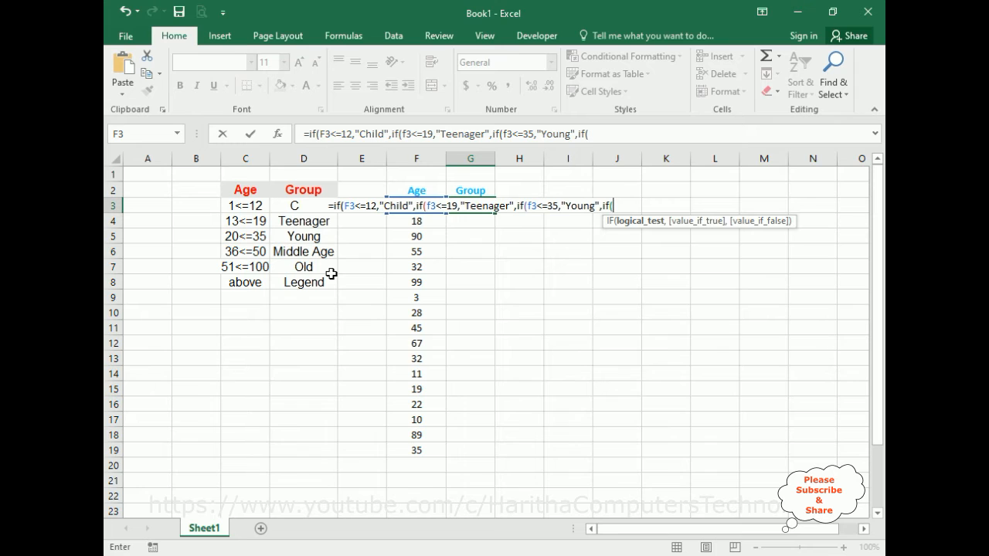
{"action": "type", "text": "f3"}
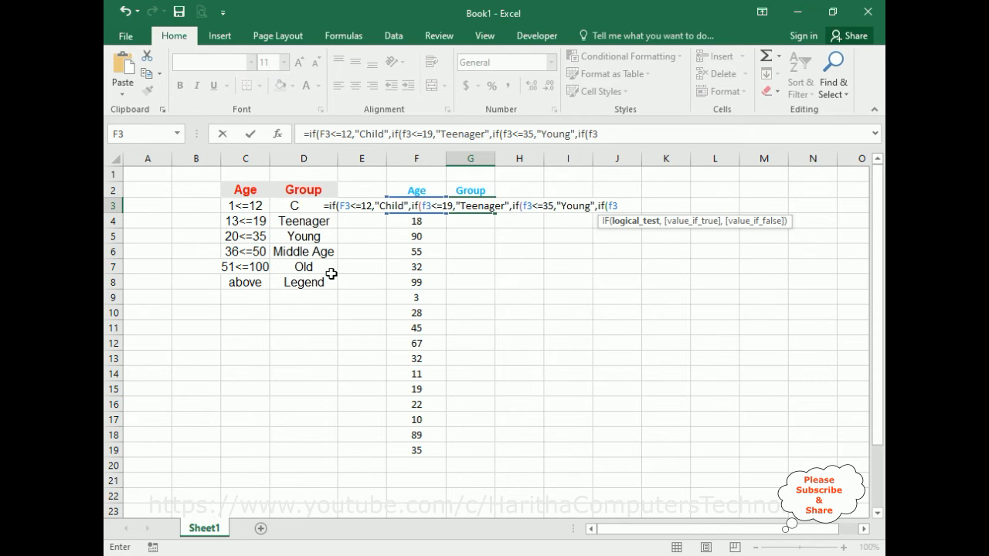
{"action": "type", "text": "<=50"}
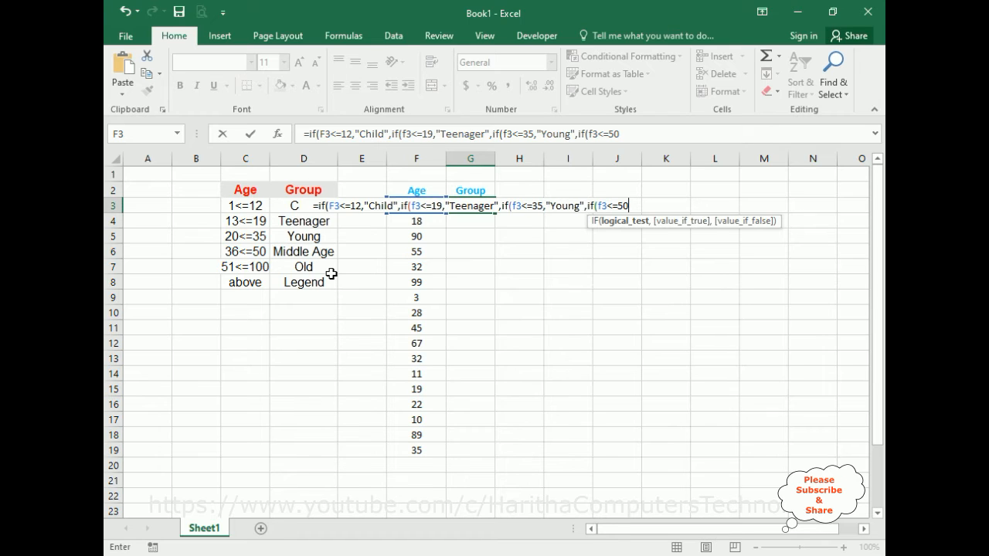
{"action": "type", "text": ",\"Middle Age\","}
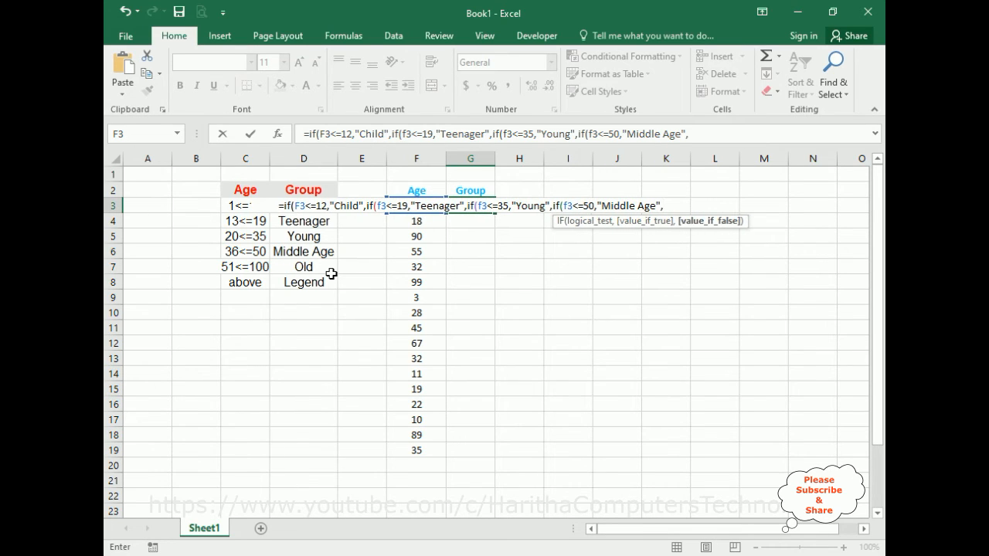
Nest a fifth IF in the G3 formula that returns "Old" when F3<=100.
{"action": "type", "text": "if"}
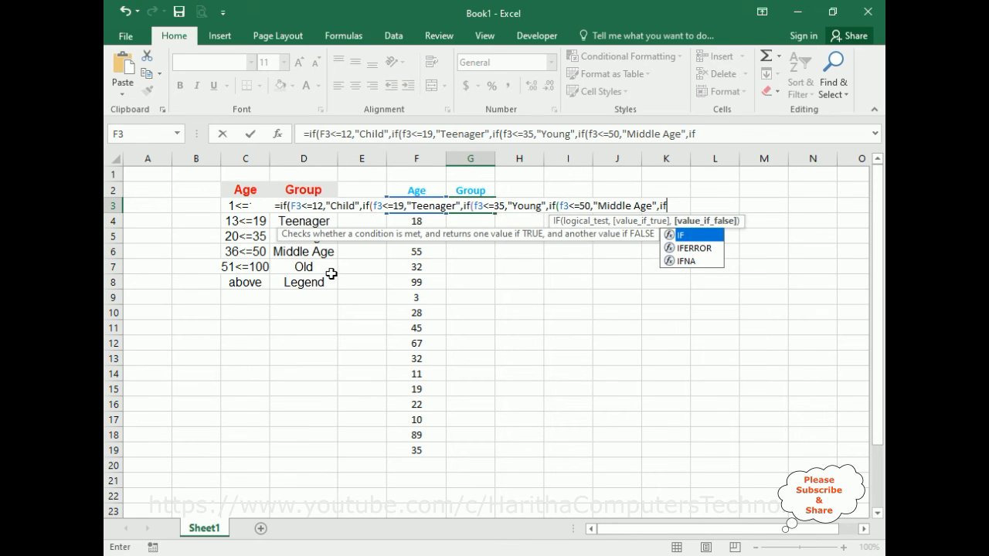
{"action": "type", "text": "("}
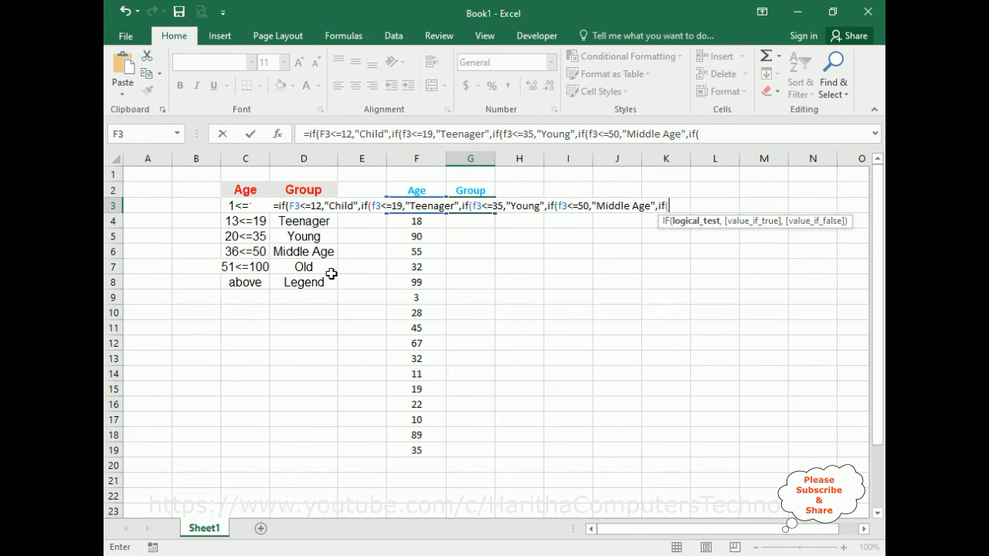
{"action": "type", "text": "<=100"}
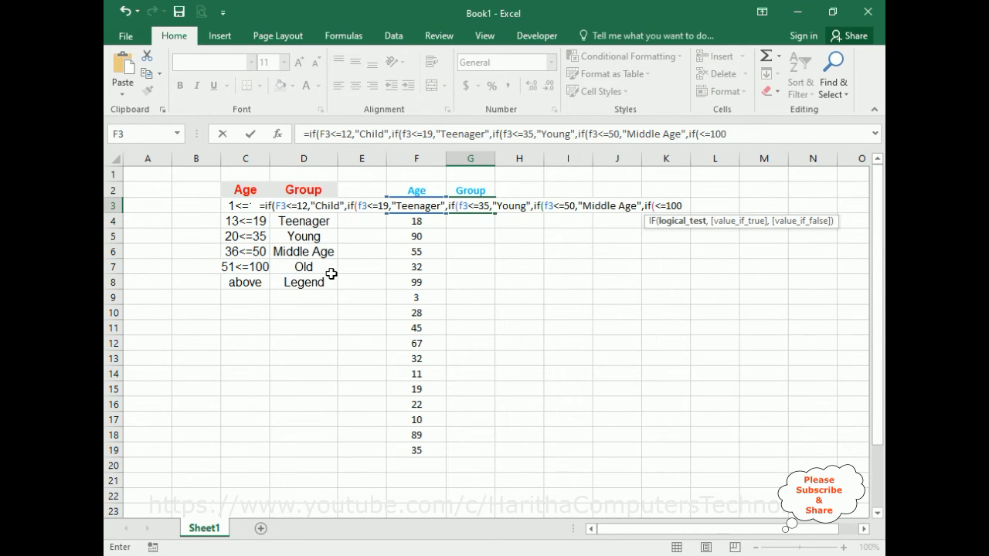
{"action": "type", "text": ","}
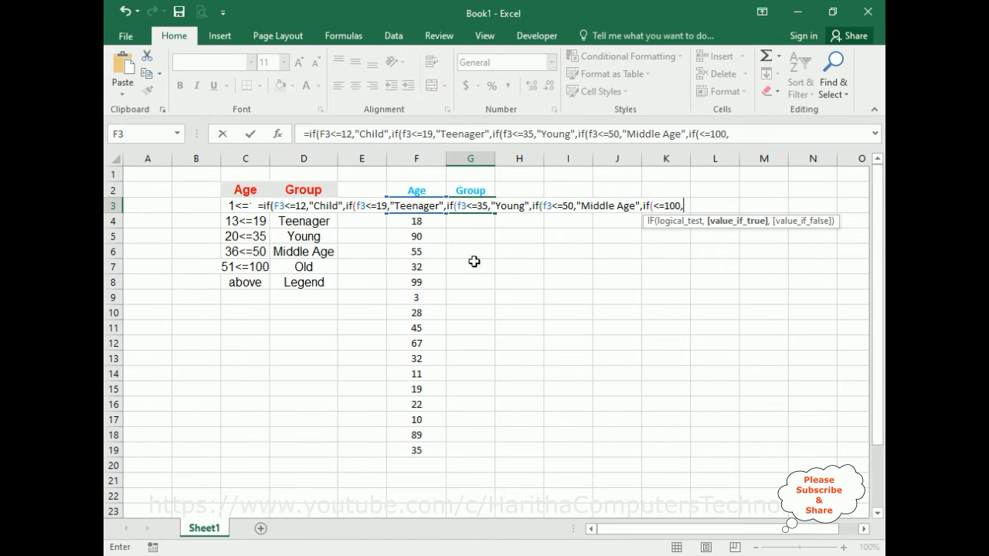
{"action": "left_click", "coordinate": [699, 135]}
{"action": "type", "text": "f3"}
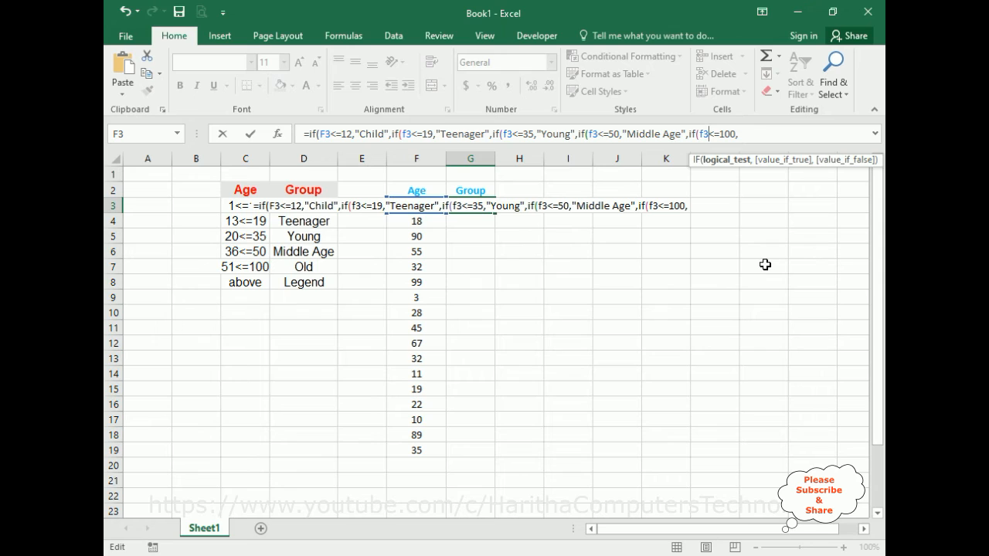
{"action": "left_click", "coordinate": [762, 136]}
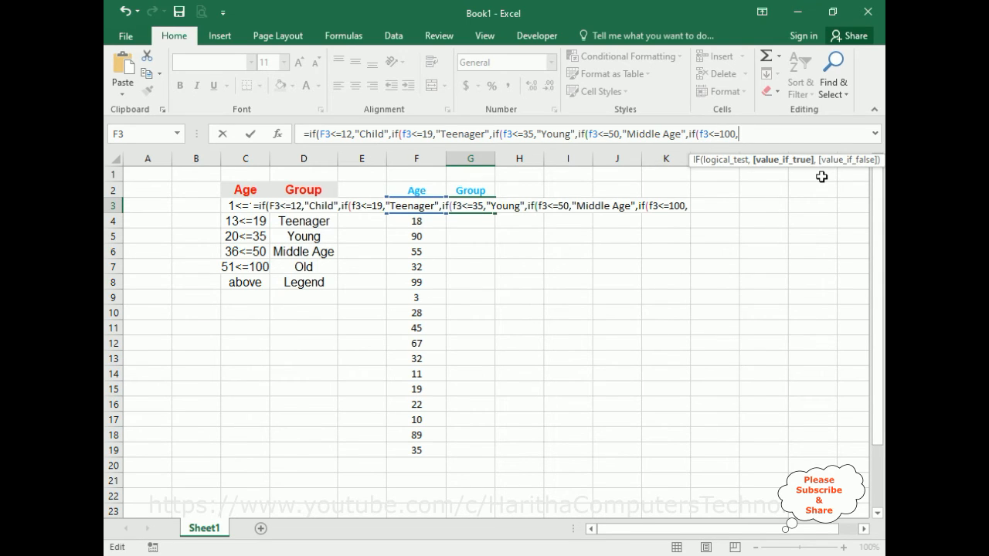
{"action": "type", "text": "\""}
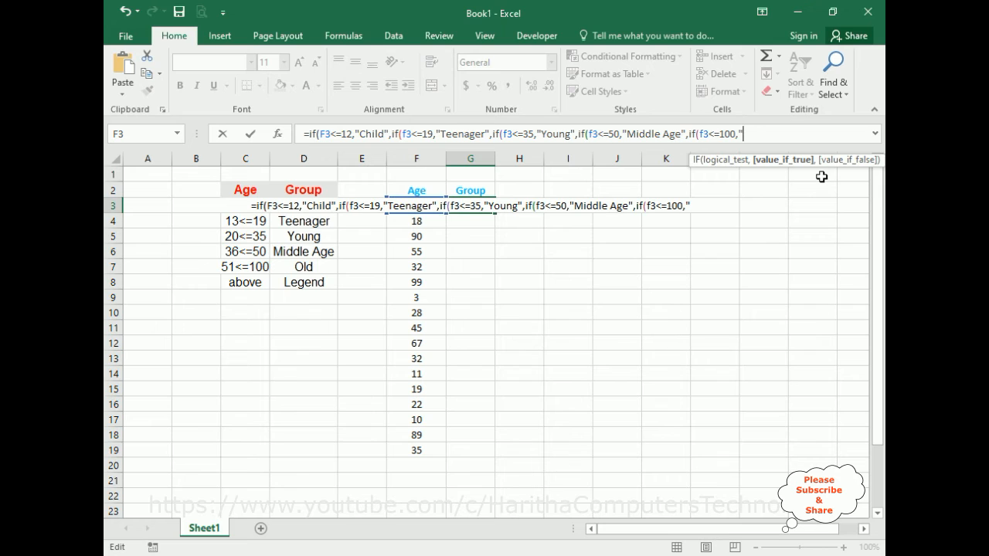
{"action": "type", "text": "Old\""}
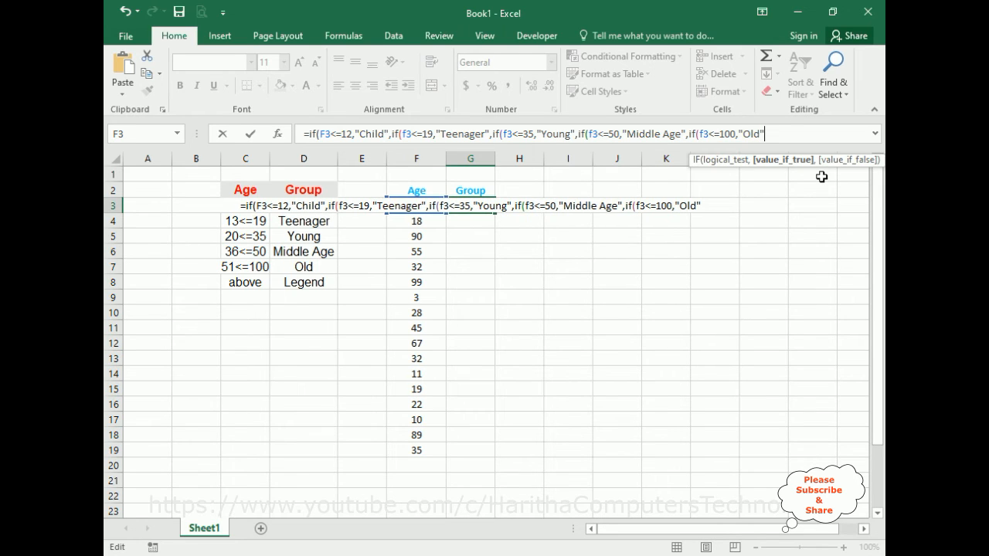
{"action": "type", "text": ",if"}
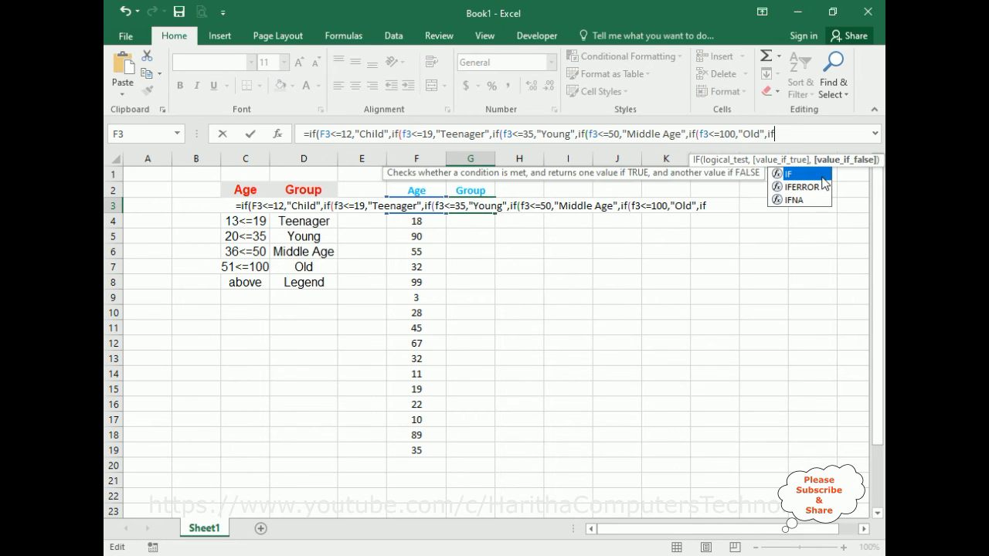
{"action": "type", "text": "(f3"}
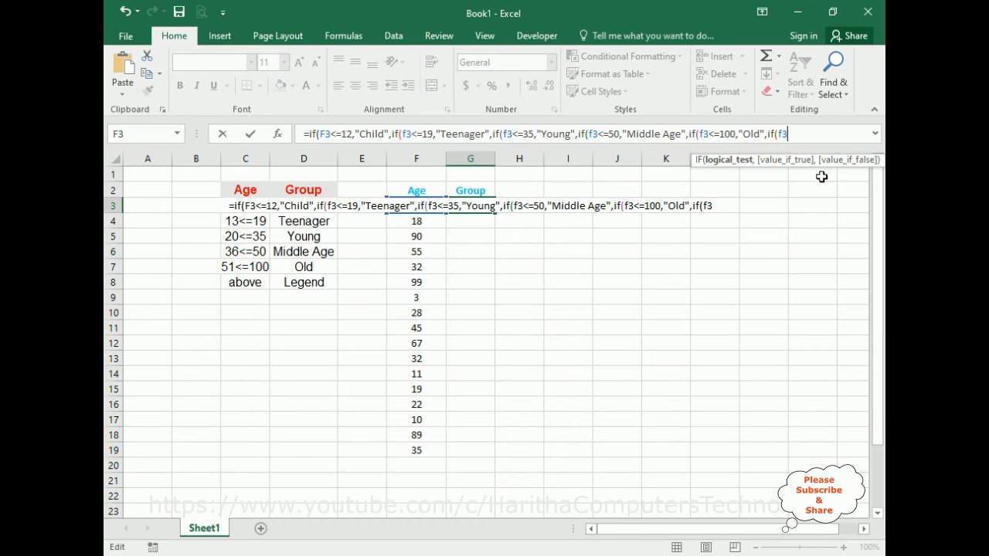
{"action": "key", "text": "BackSpace"}
{"action": "key", "text": "BackSpace"}
{"action": "key", "text": "BackSpace"}
{"action": "key", "text": "BackSpace"}
{"action": "key", "text": "BackSpace"}
{"action": "key", "text": "BackSpace"}
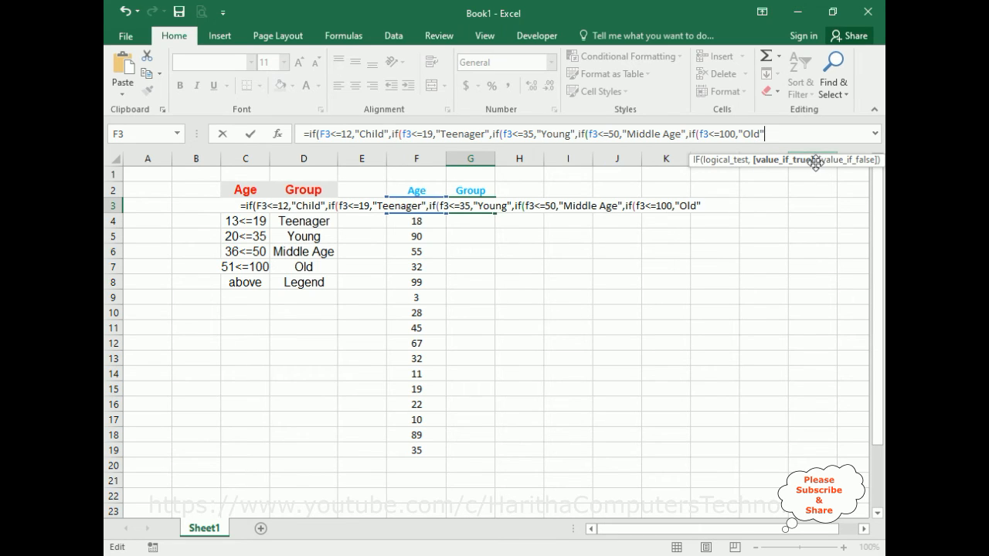
Add "Legend" as the final false value in the G3 formula, close all five IFs and enter it.
{"action": "type", "text": ",Legend"}
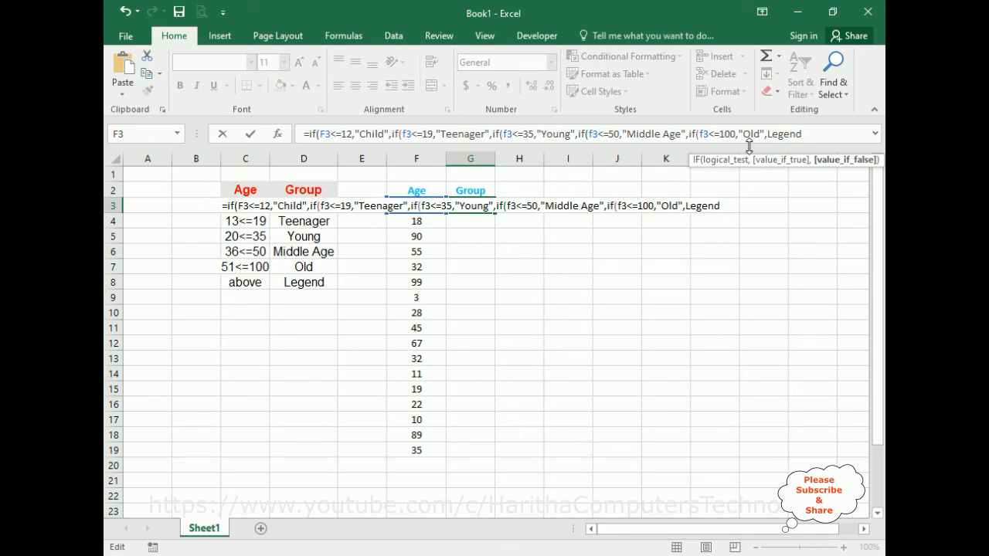
{"action": "type", "text": "\""}
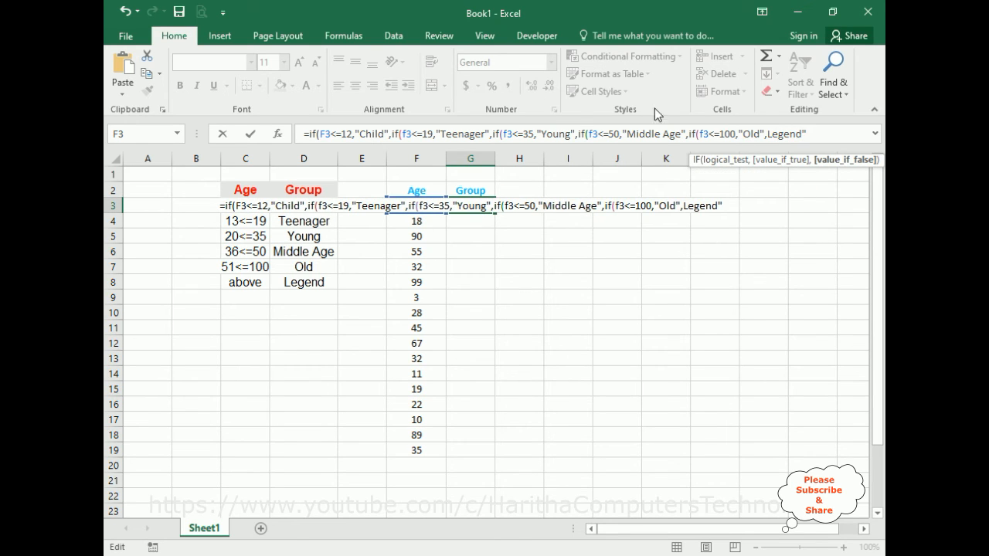
{"action": "left_click", "coordinate": [766, 133]}
{"action": "type", "text": "\""}
{"action": "left_click", "coordinate": [766, 136]}
{"action": "key", "text": "Right"}
{"action": "type", "text": "\""}
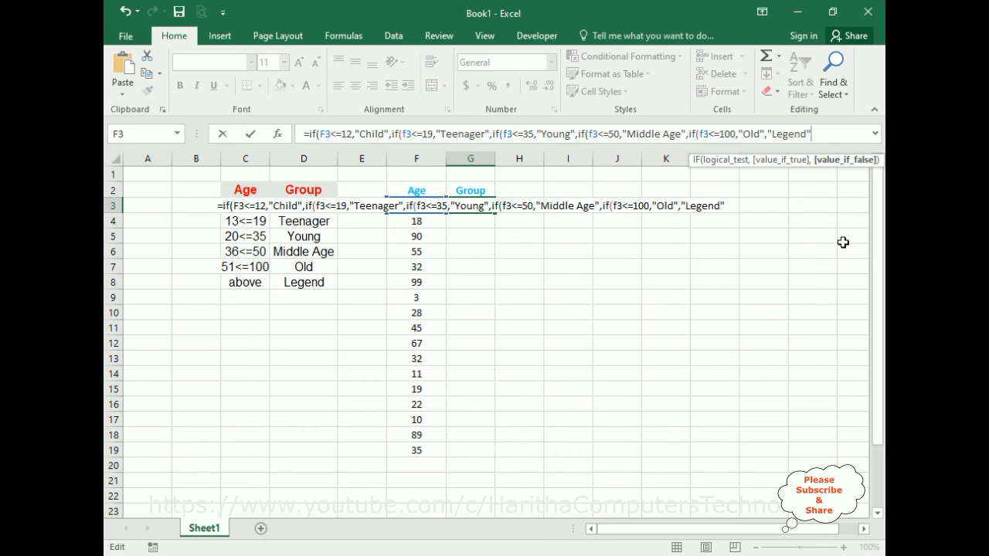
{"action": "type", "text": "))))"}
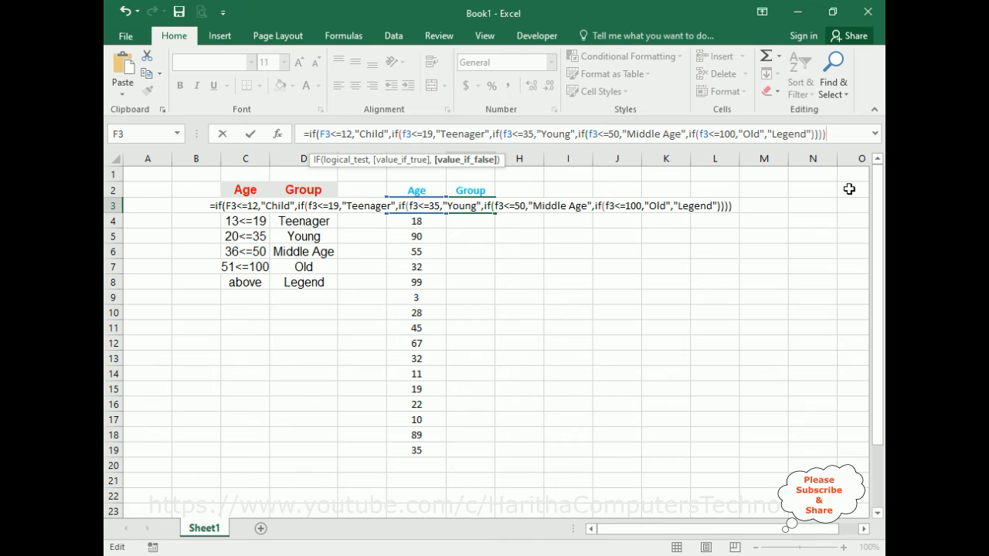
{"action": "type", "text": ")"}
{"action": "key", "text": "Return"}
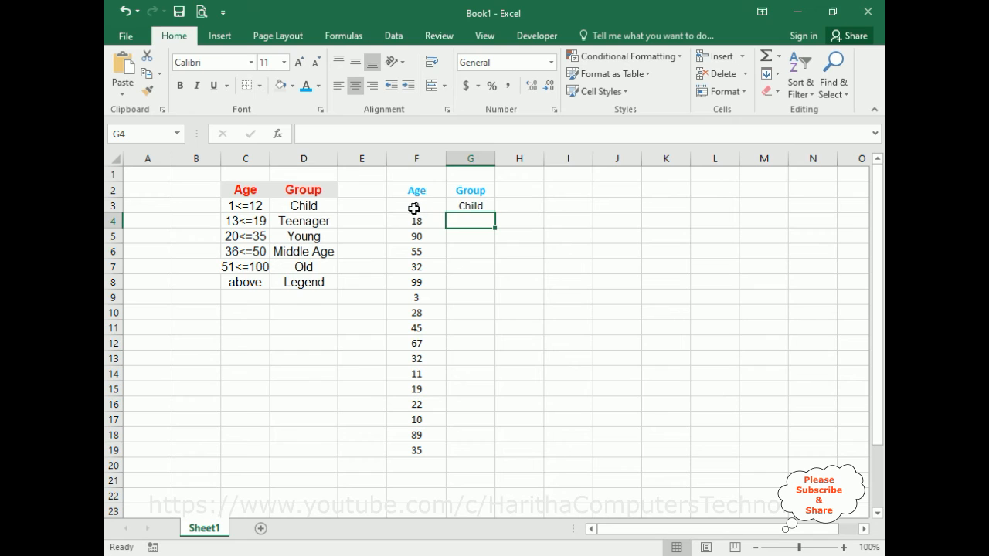
Fill the G3 formula down through G19 and autofit the width of column G.
{"action": "left_click", "coordinate": [472, 205]}
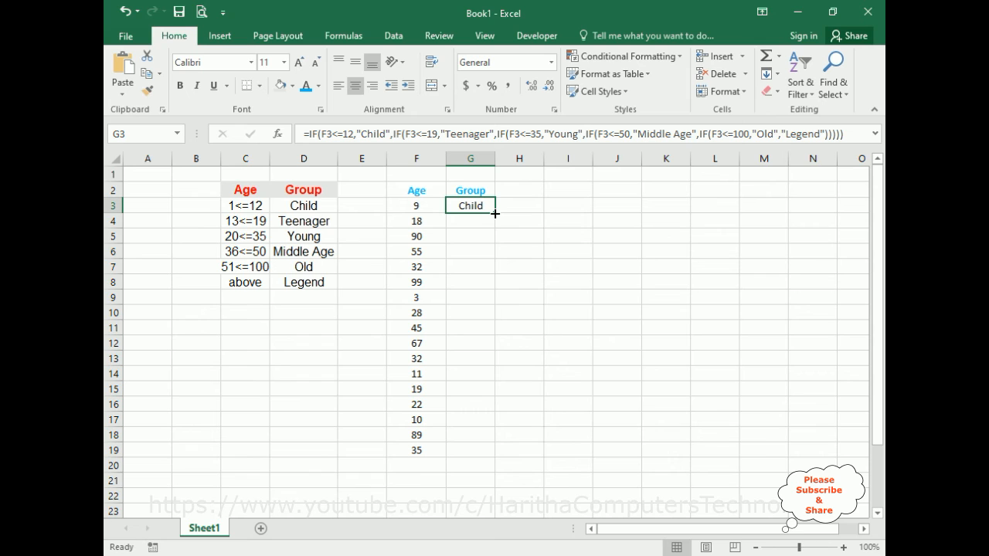
{"action": "double_click", "coordinate": [495, 213]}
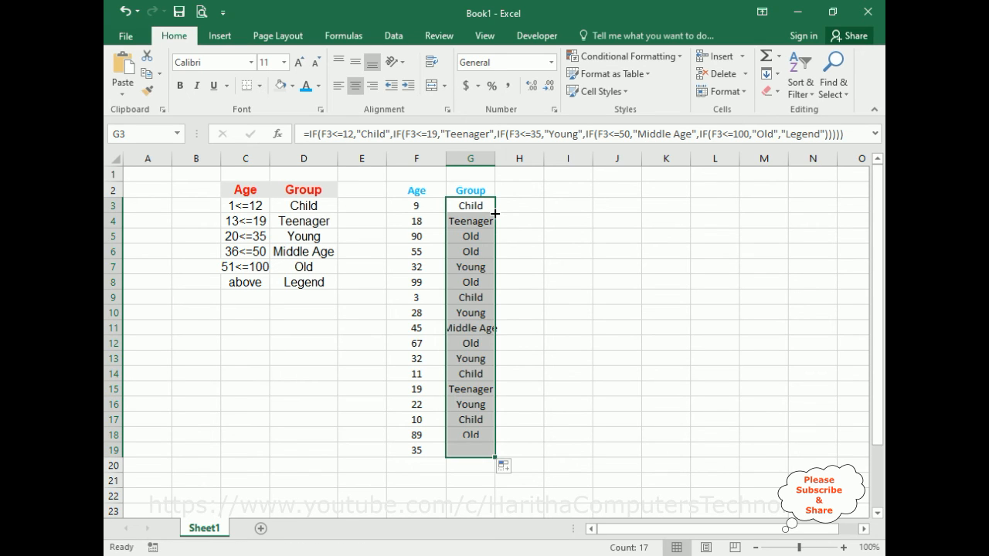
{"action": "left_click", "coordinate": [558, 220]}
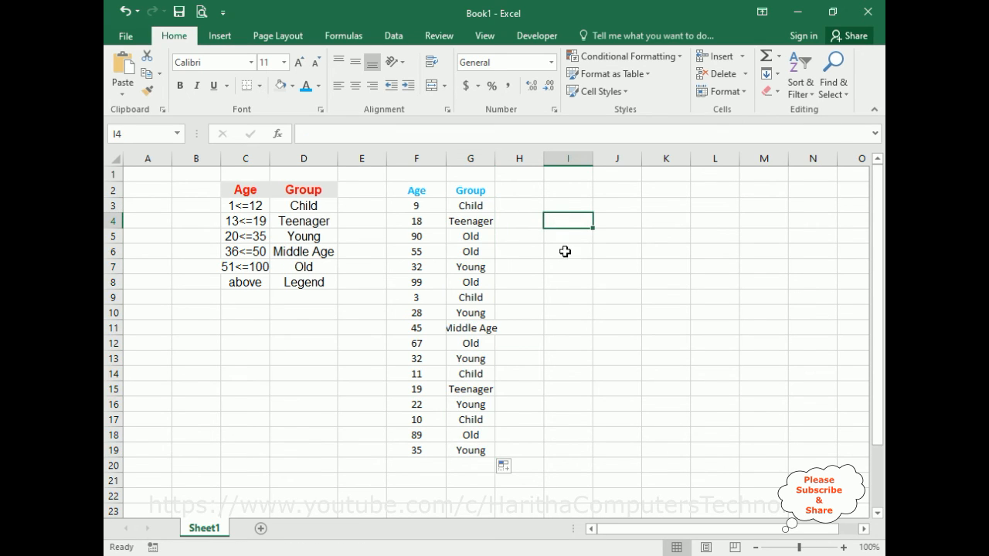
{"action": "double_click", "coordinate": [495, 158]}
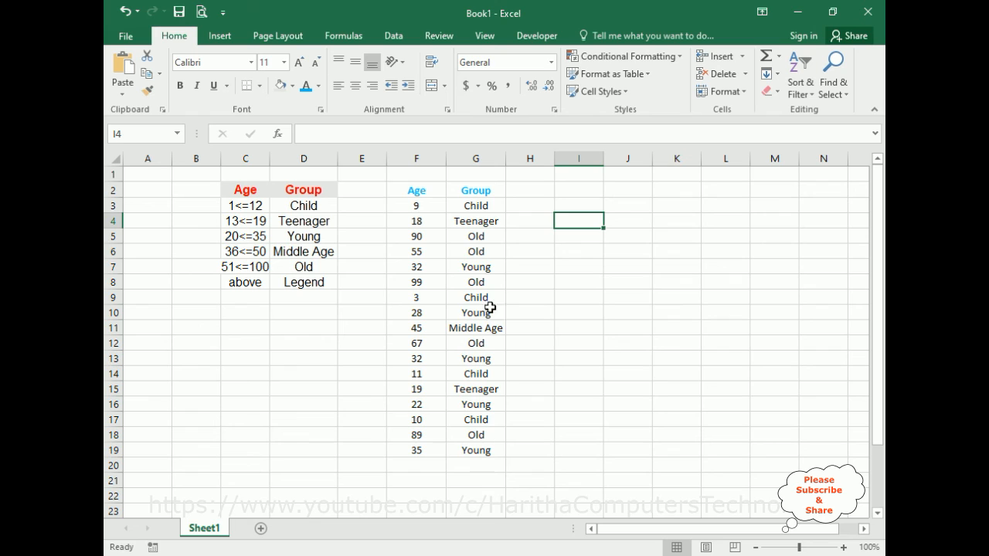
Add the test ages 100 and 120 in cells F20 and F21 below the Age list.
{"action": "left_click", "coordinate": [417, 467]}
{"action": "type", "text": "100"}
{"action": "key", "text": "Return"}
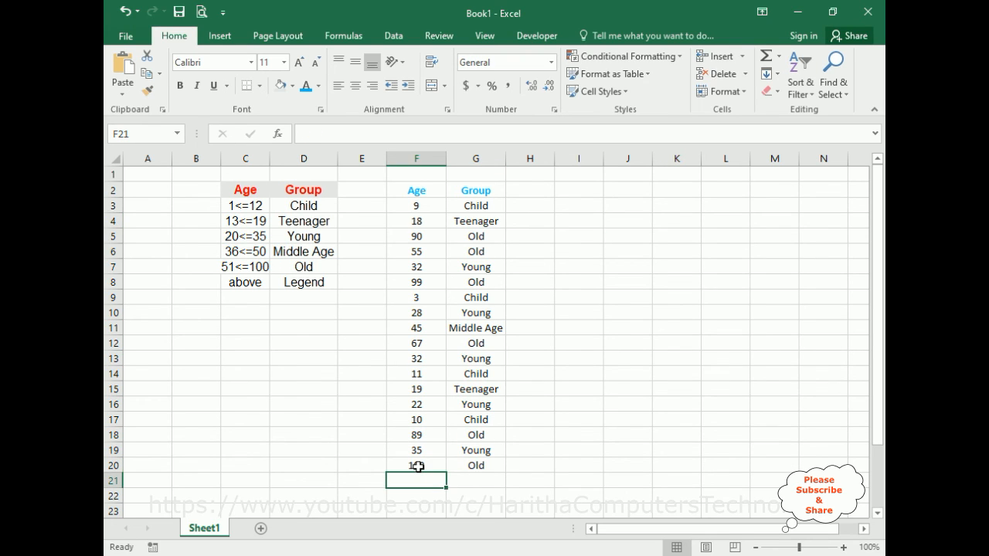
{"action": "type", "text": "120"}
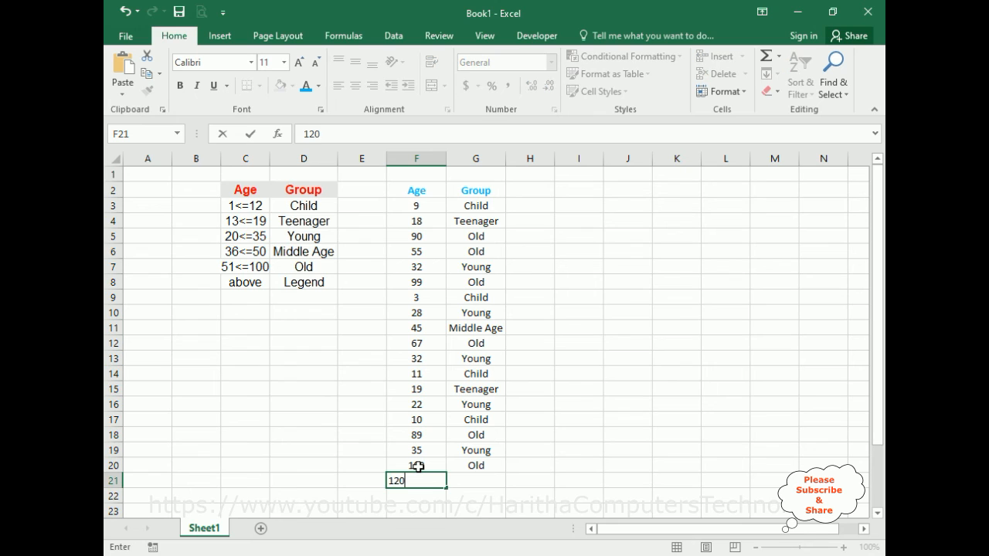
{"action": "key", "text": "Return"}
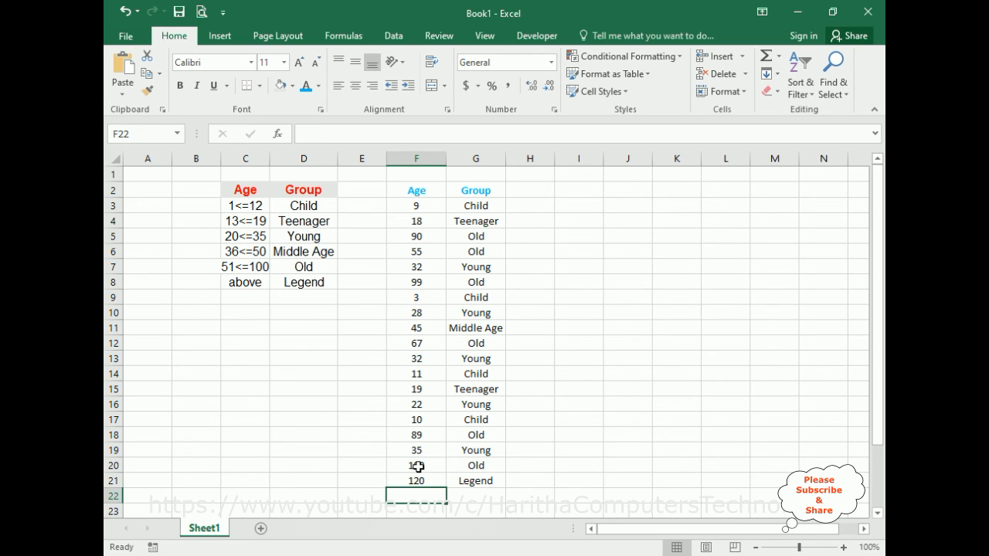
Add the ages 8, 19, 22 and 35 in cells F22 to F25.
{"action": "scroll", "coordinate": [552, 418], "scroll_direction": "down", "scroll_amount": 2}
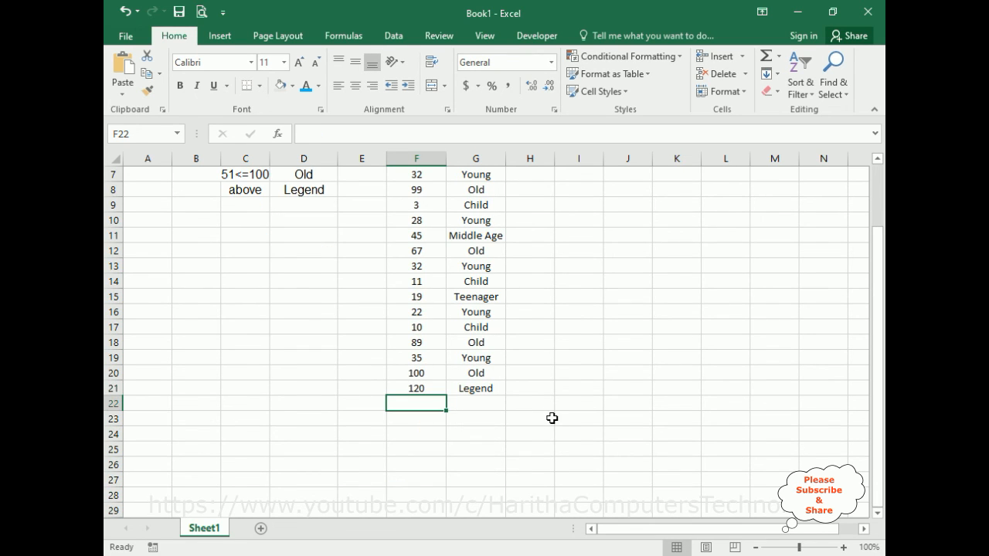
{"action": "type", "text": "8"}
{"action": "key", "text": "Return"}
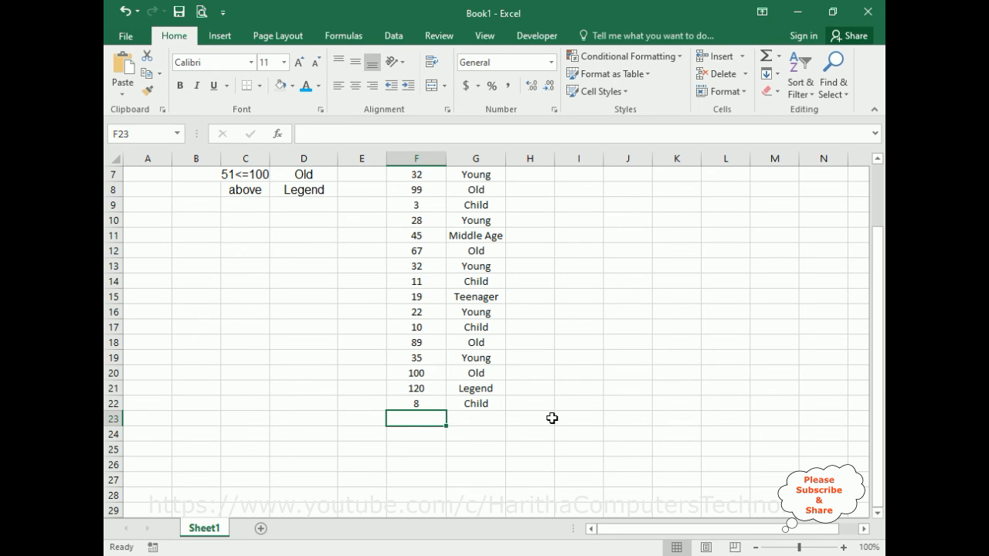
{"action": "type", "text": "19"}
{"action": "key", "text": "Return"}
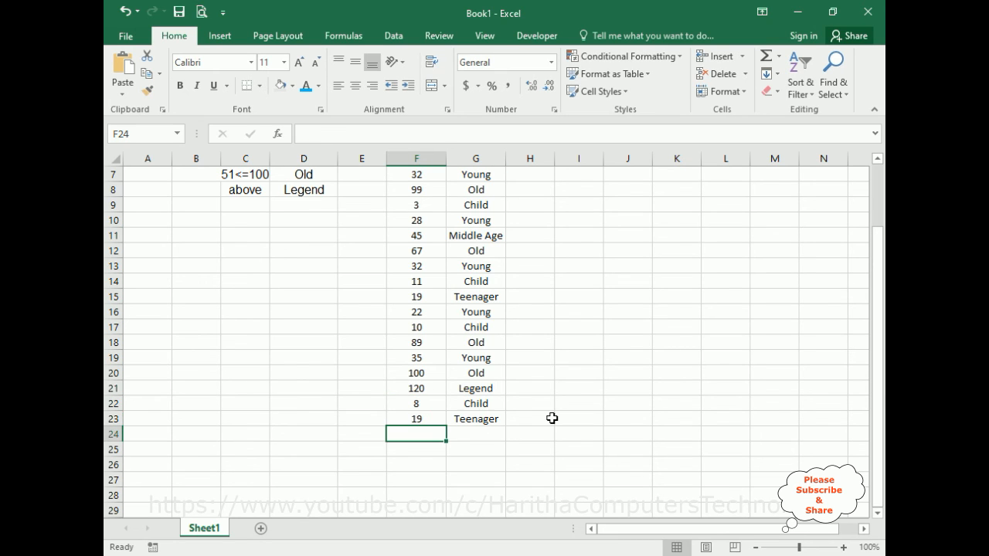
{"action": "type", "text": "22"}
{"action": "key", "text": "Return"}
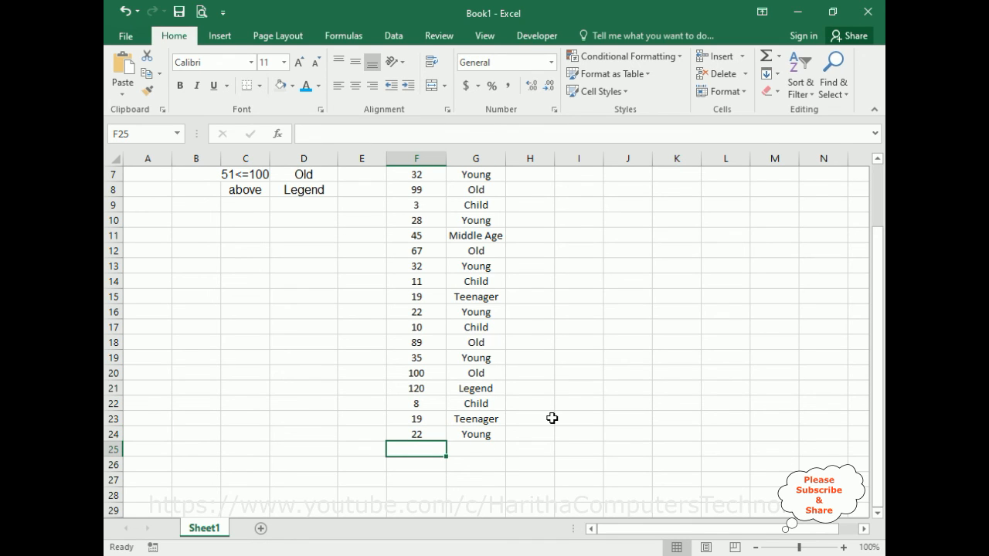
{"action": "type", "text": "35"}
{"action": "key", "text": "Return"}
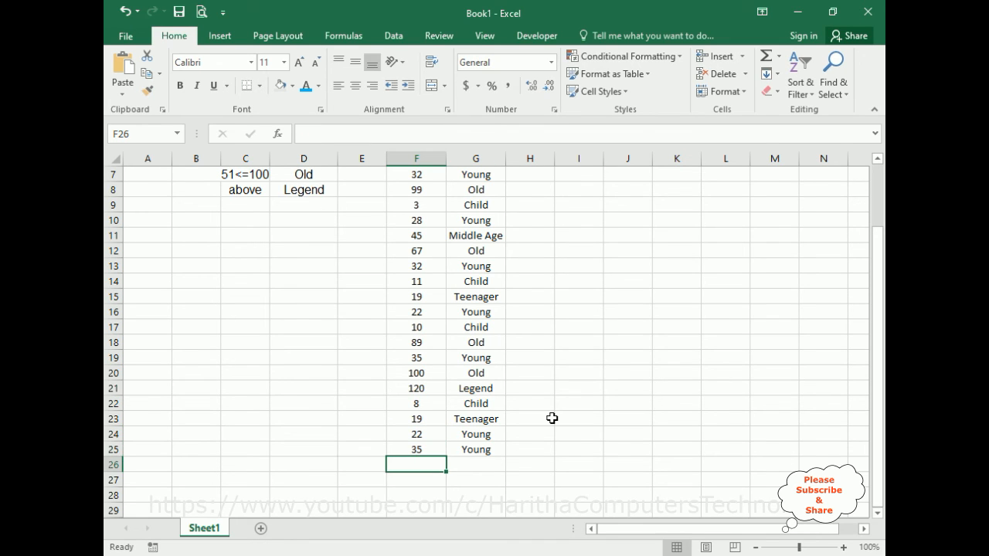
Extend the Age column with 22, 1, 99 and 45 in cells F26 to F29.
{"action": "type", "text": "22"}
{"action": "key", "text": "Return"}
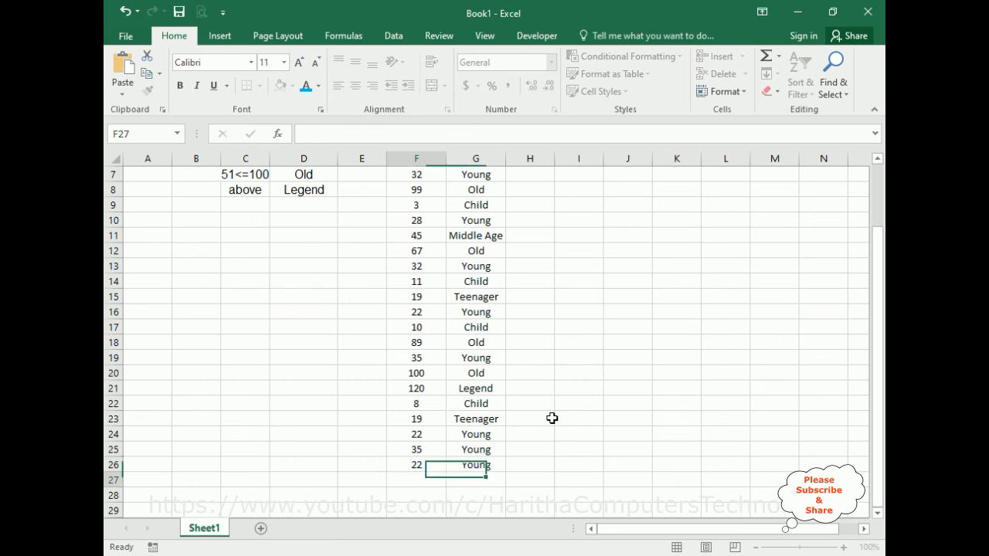
{"action": "type", "text": "1"}
{"action": "key", "text": "Return"}
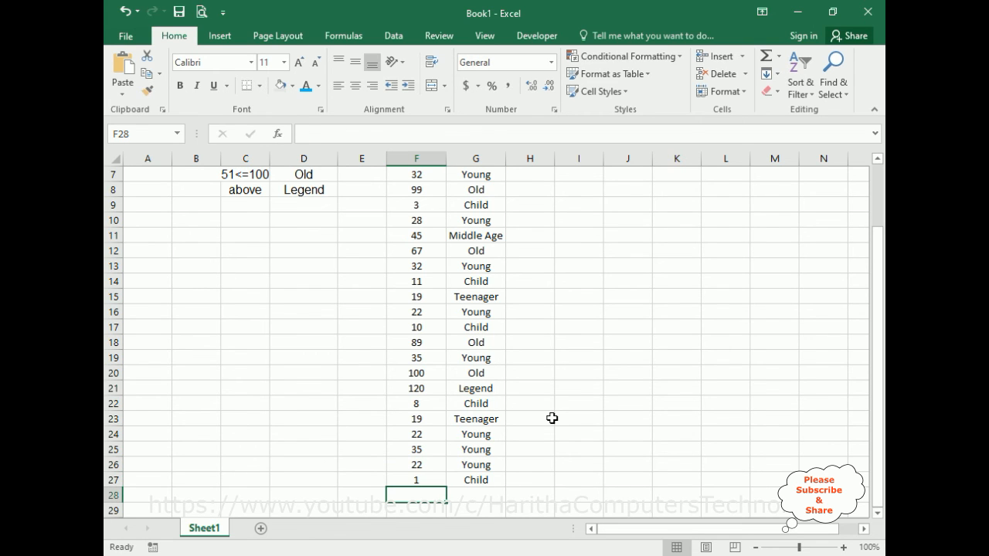
{"action": "type", "text": "99"}
{"action": "key", "text": "Return"}
{"action": "type", "text": "45"}
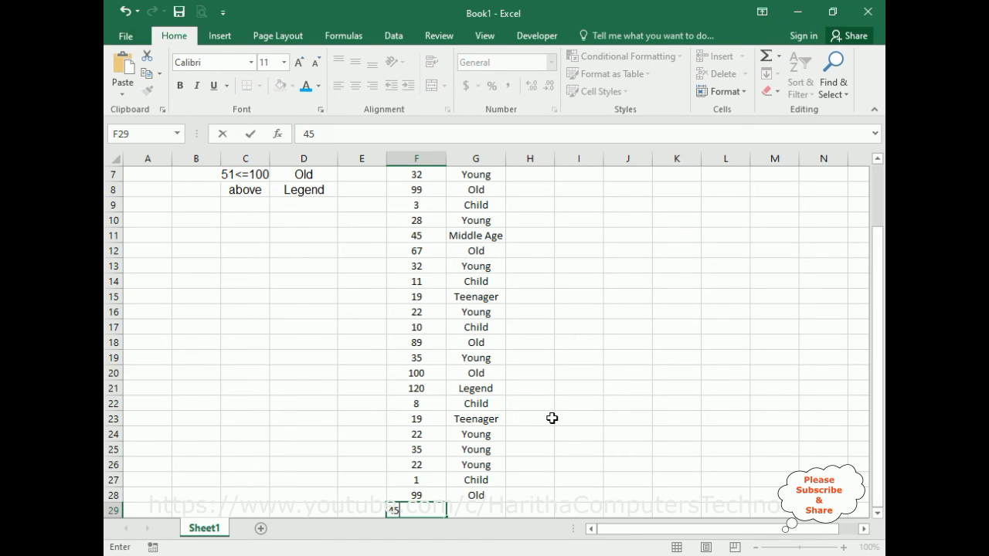
{"action": "key", "text": "Return"}
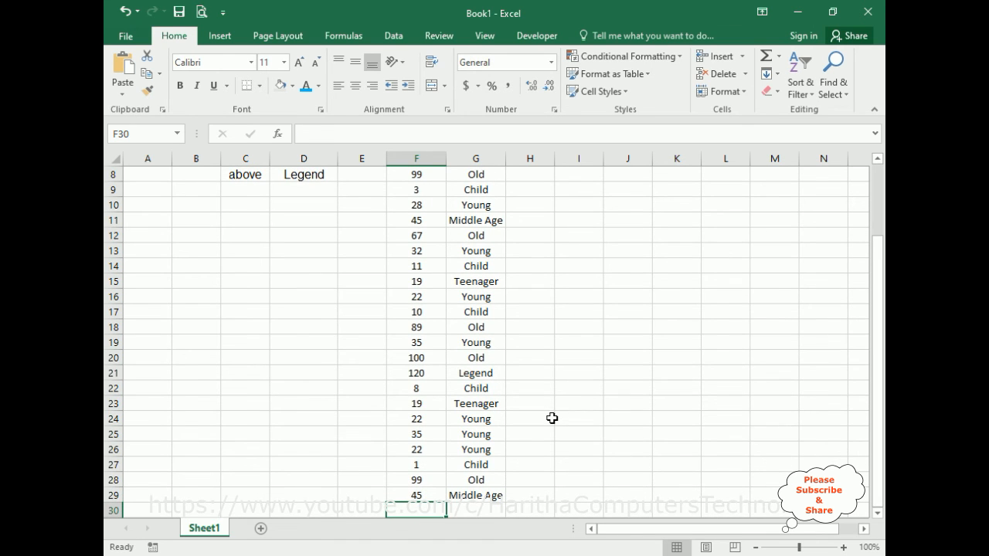
{"action": "scroll", "coordinate": [551, 418], "scroll_direction": "down", "scroll_amount": 1}
{"action": "scroll", "coordinate": [551, 415], "scroll_direction": "up", "scroll_amount": 4}
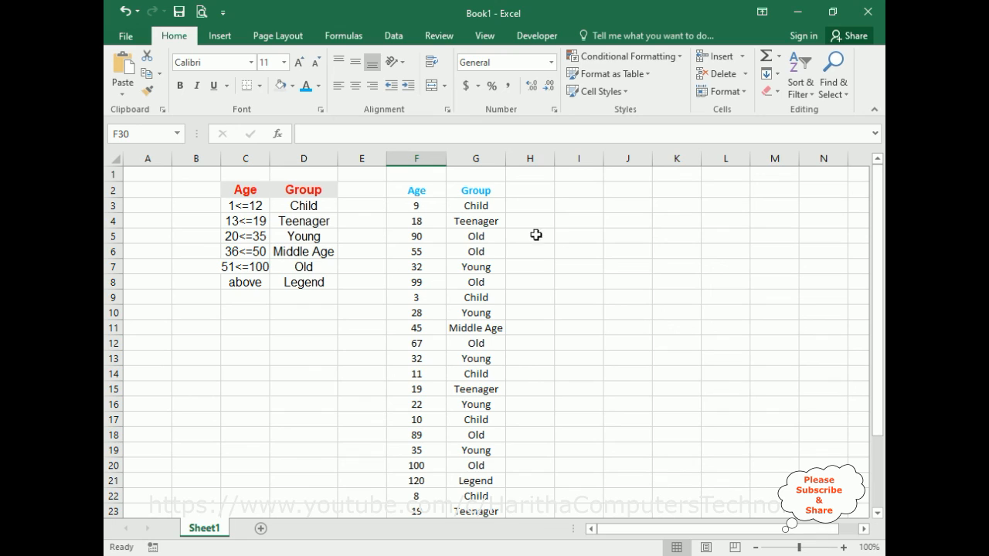